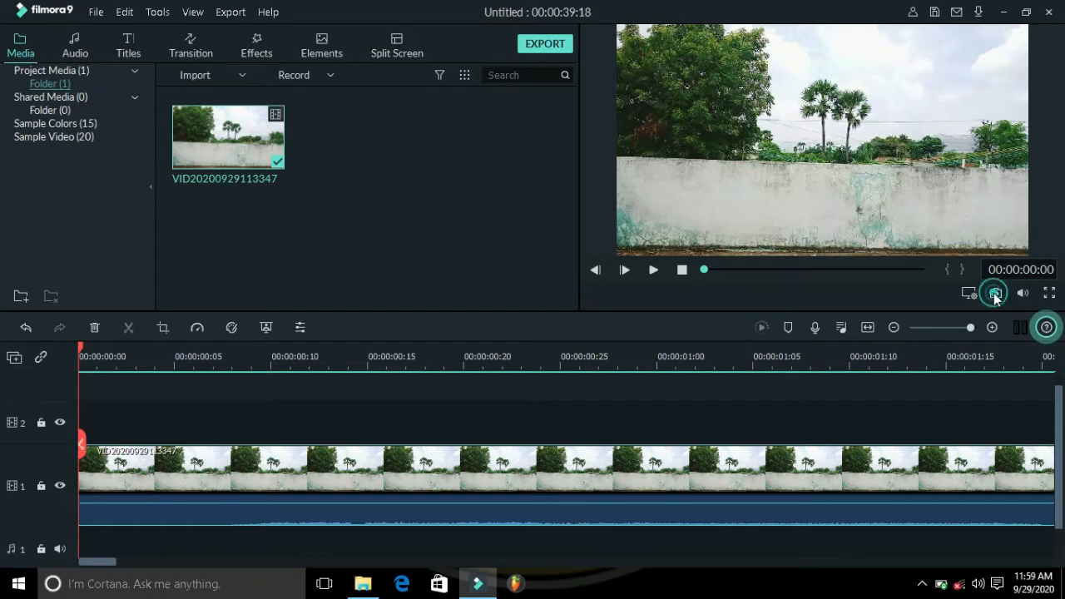
Step: Take a snapshot of the current preview frame into the media library
{"action": "left_click", "coordinate": [500, 273]}
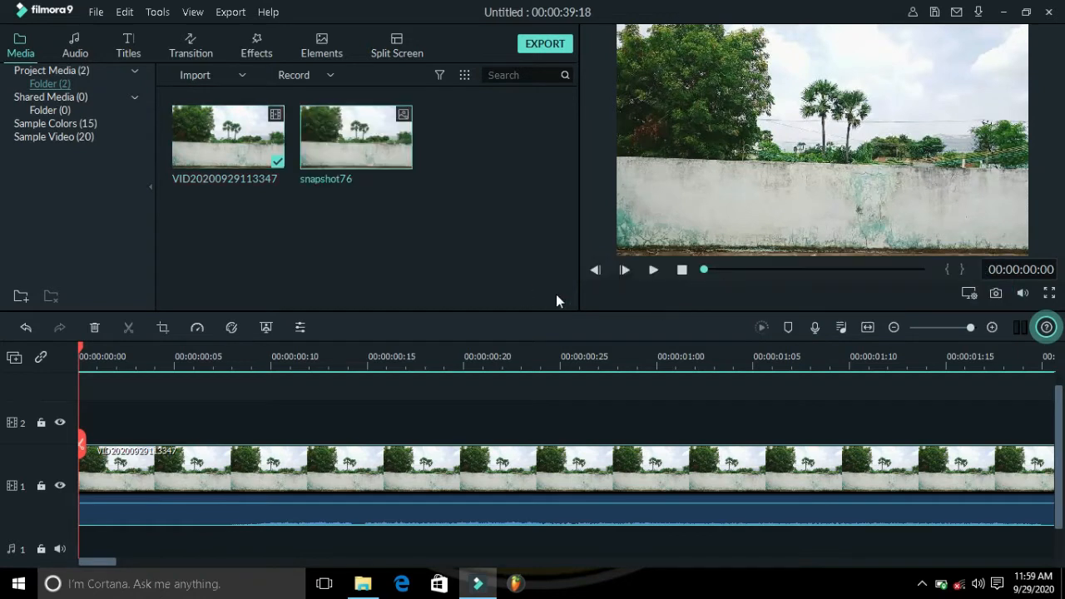
{"action": "left_click", "coordinate": [867, 328]}
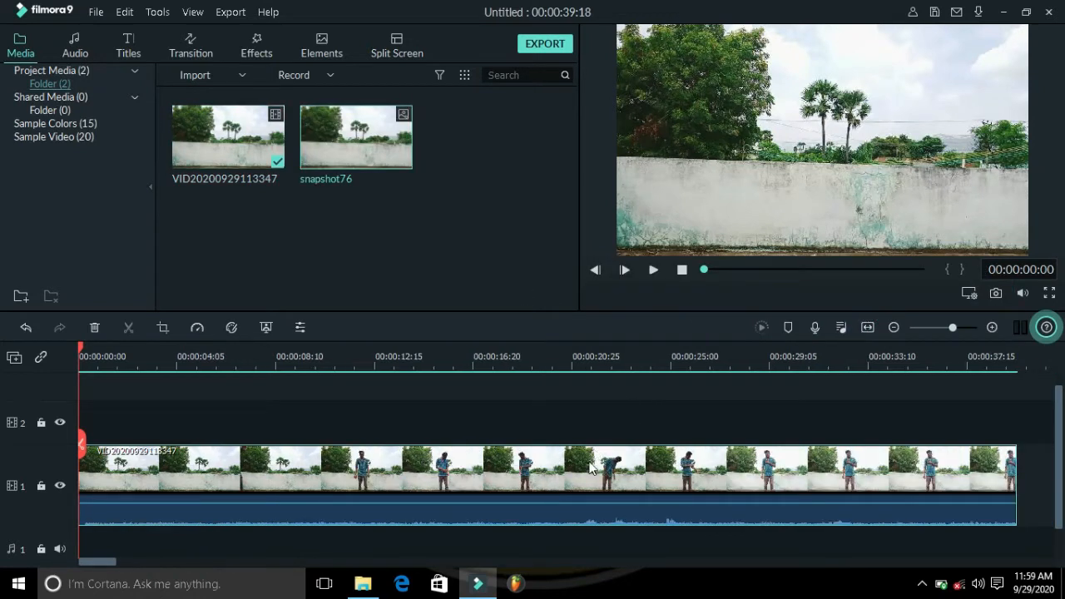
{"action": "left_click_drag", "start_coordinate": [571, 505], "coordinate": [573, 553]}
Step: Play the clip to about 00:00:10:18, split it there and delete the first part
{"action": "key", "text": "space"}
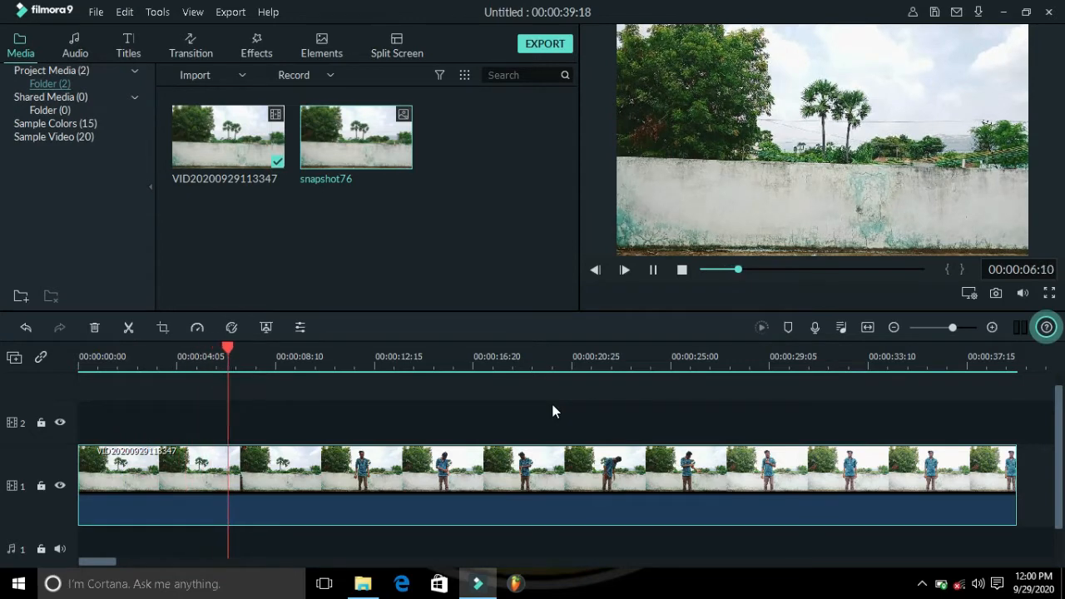
{"action": "key", "text": "space"}
{"action": "key", "text": "space"}
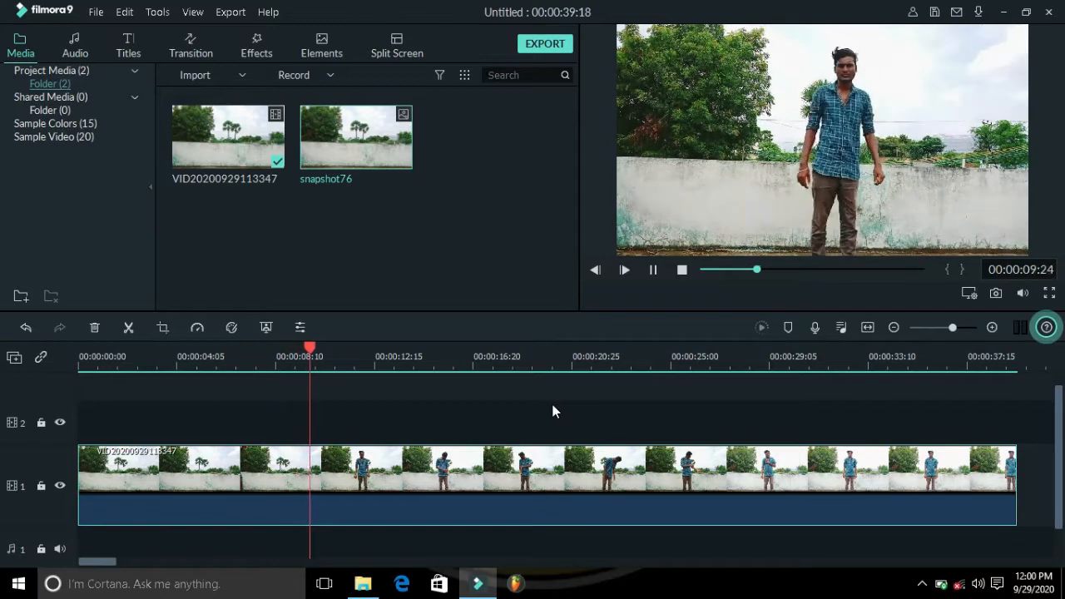
{"action": "key", "text": "space"}
{"action": "left_click", "coordinate": [132, 325]}
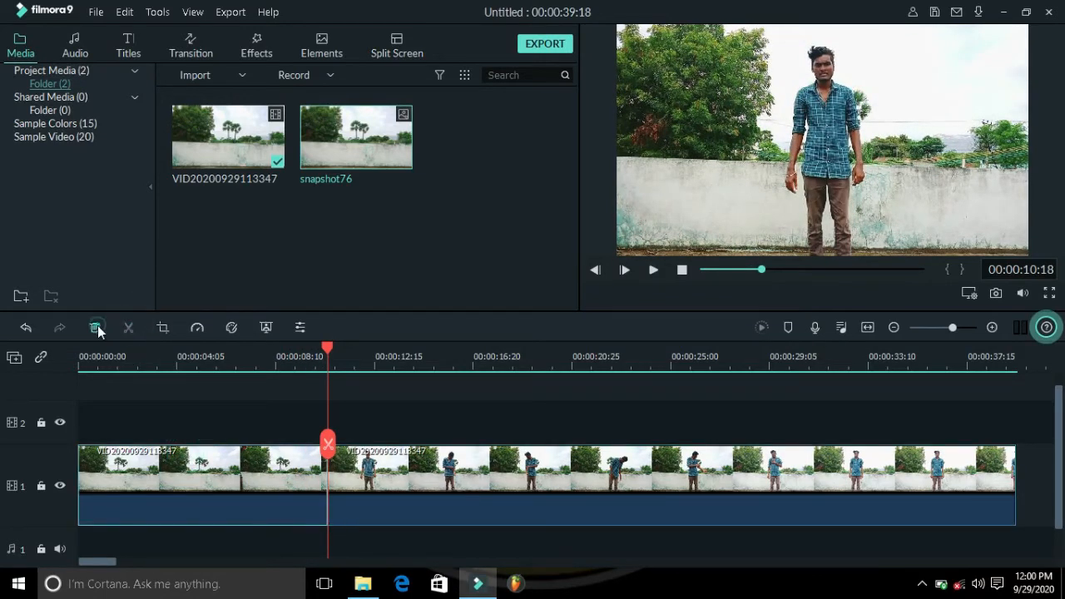
{"action": "left_click", "coordinate": [96, 326]}
Step: Play back the trimmed clip and split it around 00:00:03:03, zooming in for extra cuts just after
{"action": "key", "text": "space"}
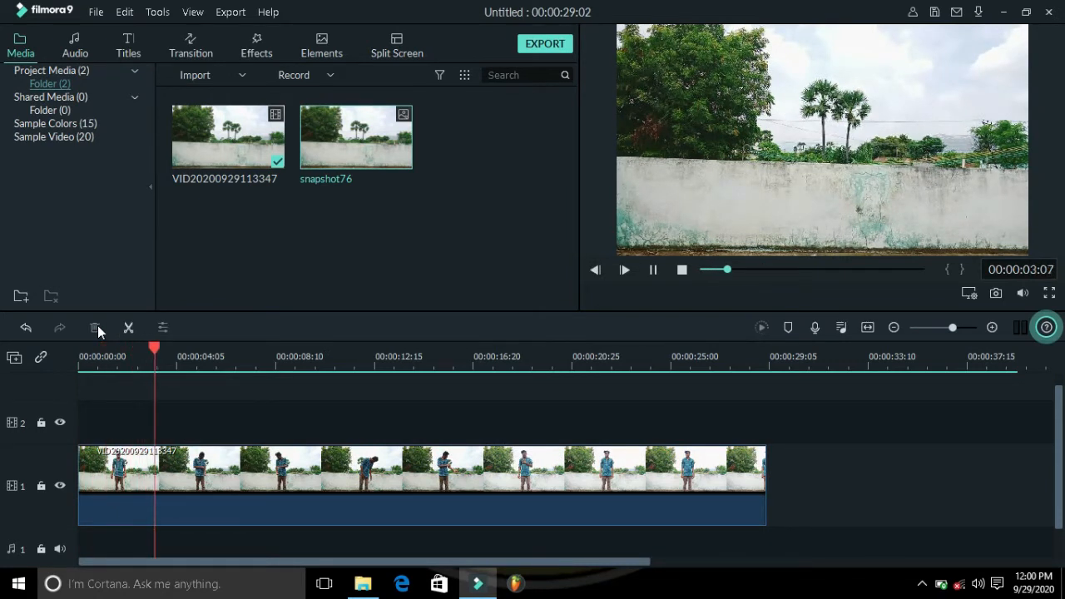
{"action": "key", "text": "space"}
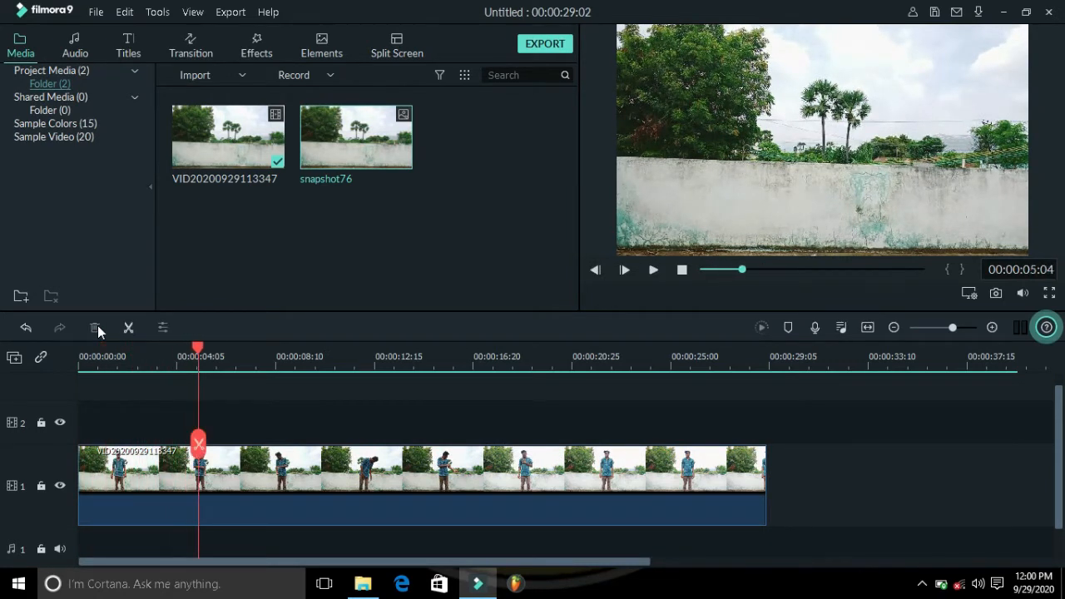
{"action": "left_click", "coordinate": [681, 270]}
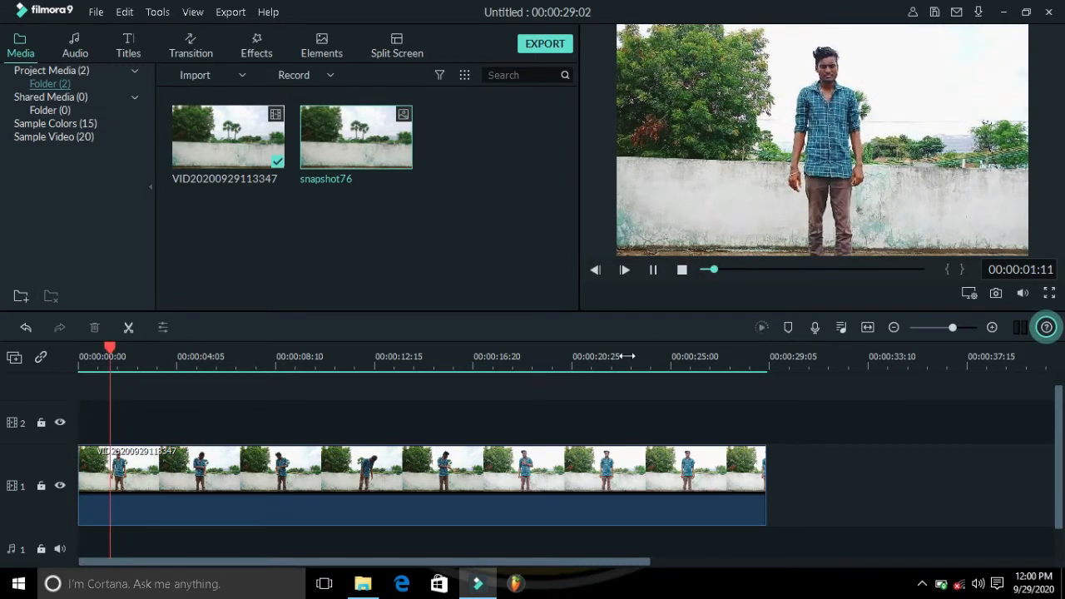
{"action": "key", "text": "space"}
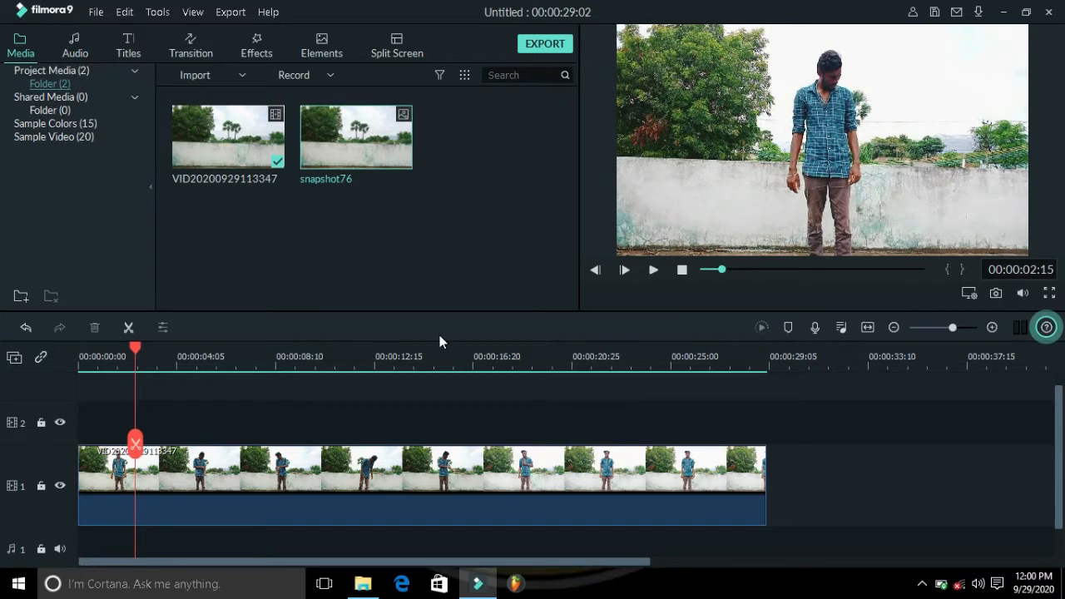
{"action": "key", "text": "space"}
{"action": "key", "text": "space"}
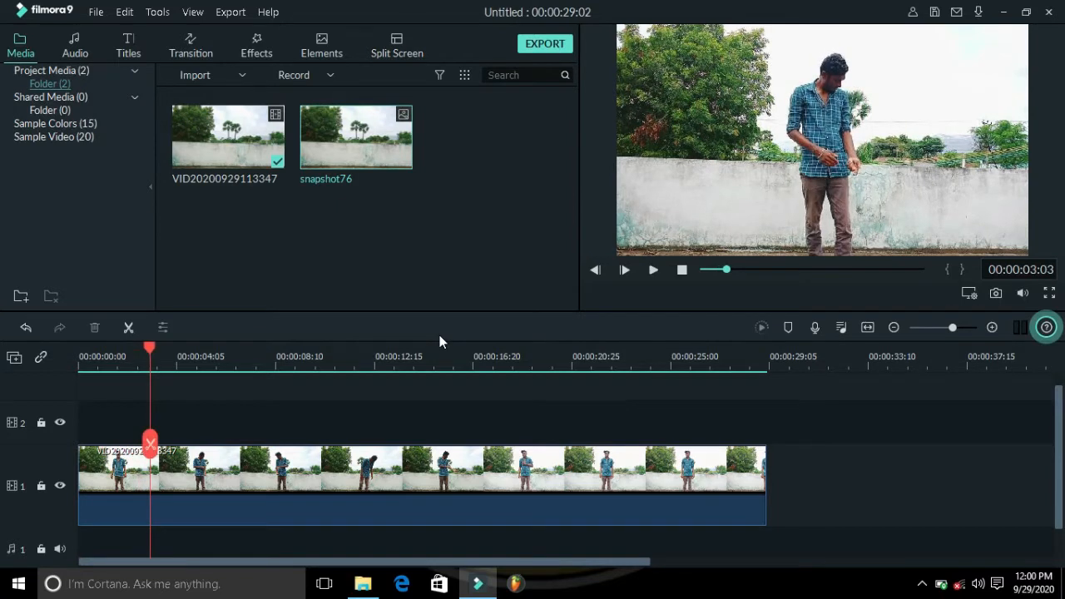
{"action": "left_click", "coordinate": [131, 330]}
{"action": "left_click_drag", "start_coordinate": [240, 362], "coordinate": [457, 356]}
{"action": "left_click_drag", "start_coordinate": [157, 350], "coordinate": [200, 350]}
{"action": "left_click", "coordinate": [130, 329]}
{"action": "left_click", "coordinate": [128, 329]}
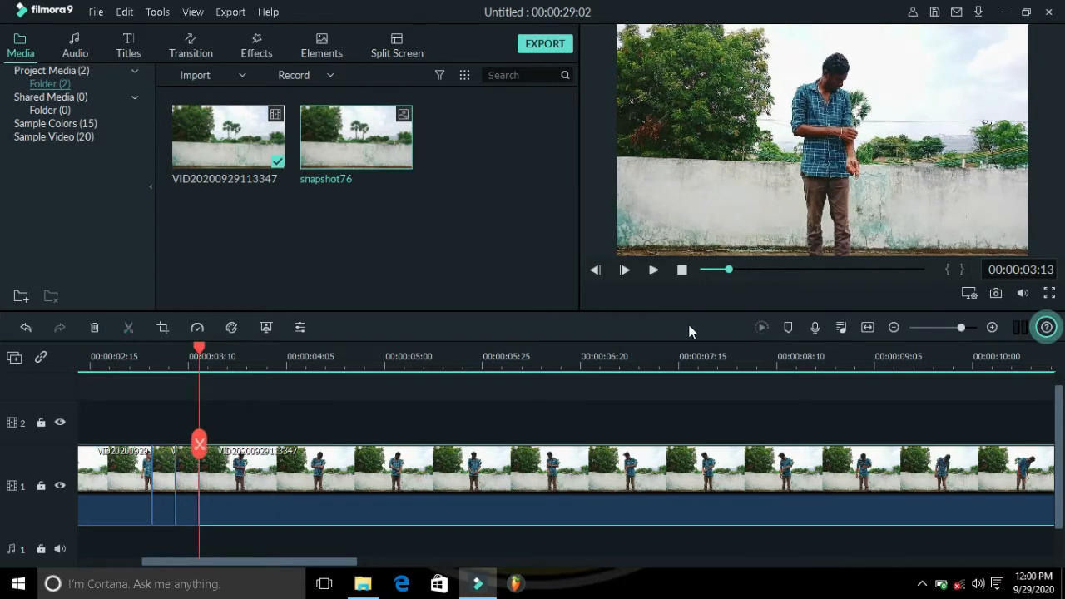
Step: Fit the timeline, play to about 00:00:15:09 and split the clip there
{"action": "left_click", "coordinate": [868, 330]}
{"action": "key", "text": "space"}
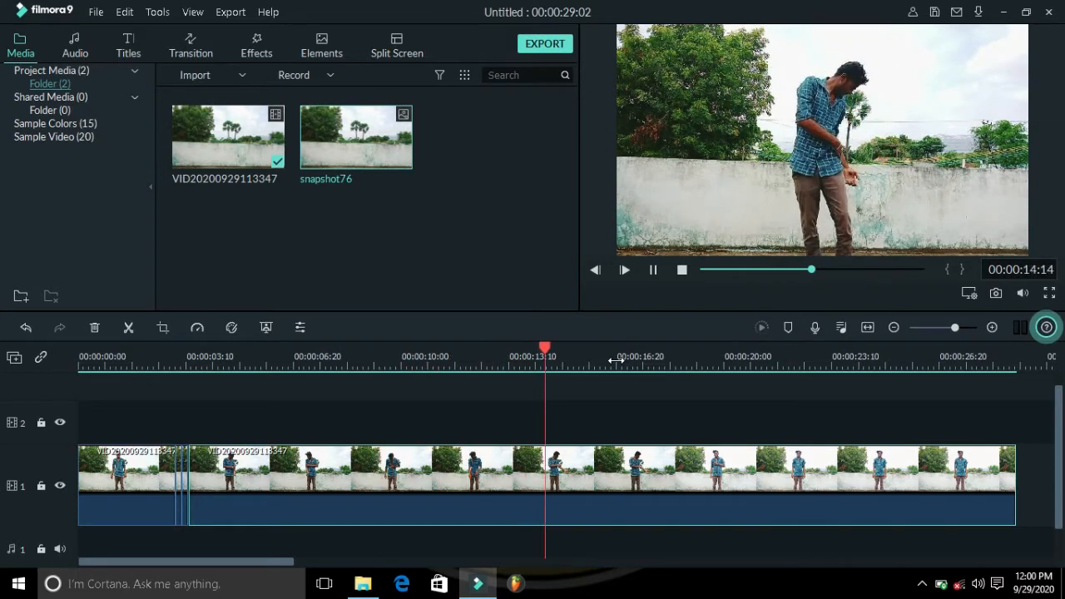
{"action": "key", "text": "space"}
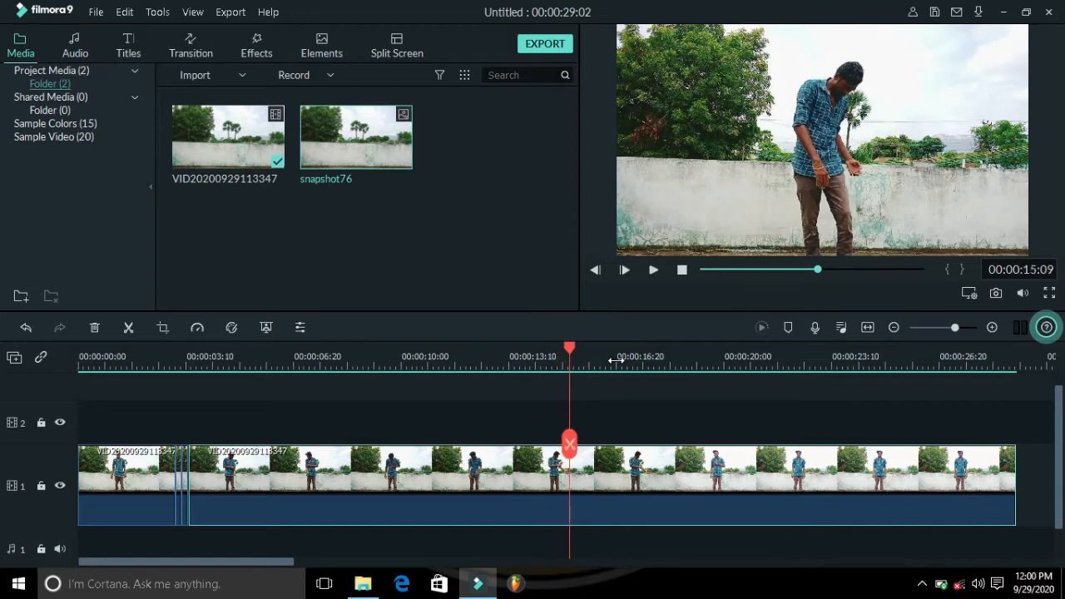
{"action": "left_click", "coordinate": [127, 327]}
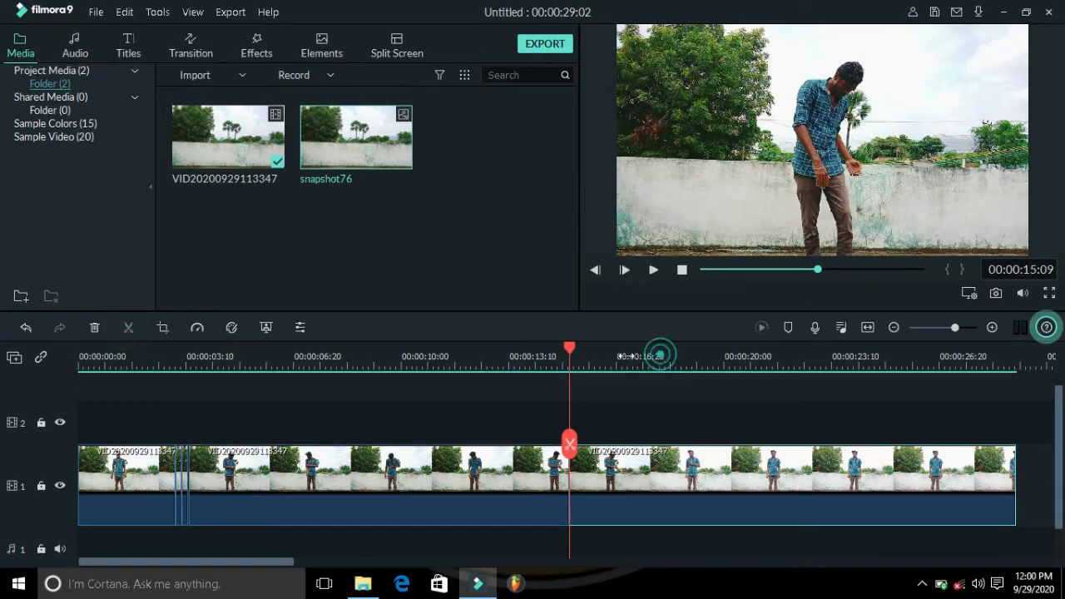
Step: Zoom into the timeline and split the clip every few frames from about 00:00:03:19 to 00:00:04:00
{"action": "left_click_drag", "start_coordinate": [626, 356], "coordinate": [865, 349]}
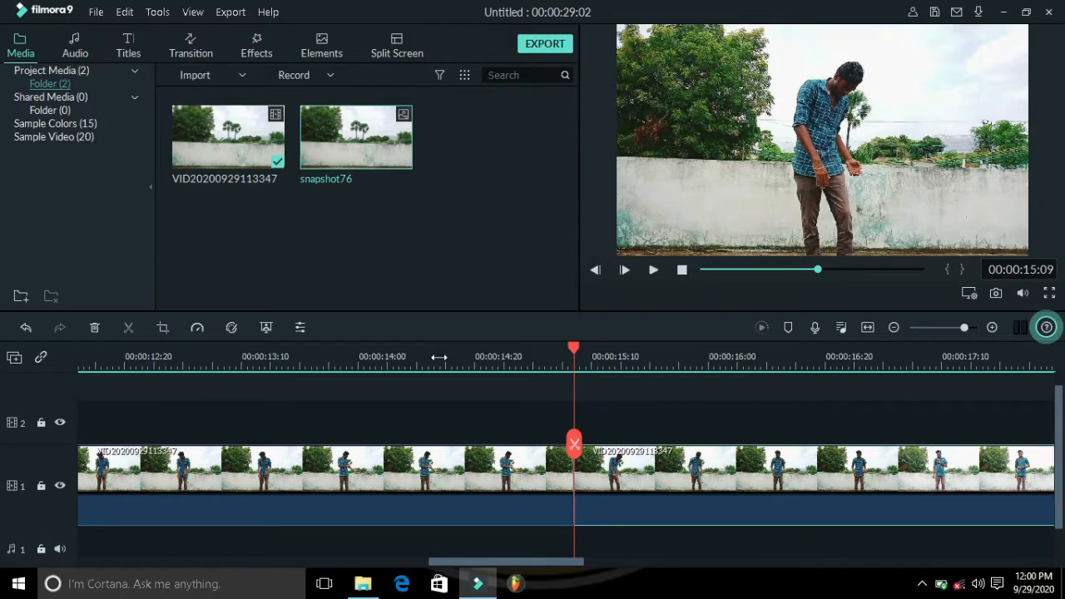
{"action": "left_click_drag", "start_coordinate": [439, 357], "coordinate": [610, 369]}
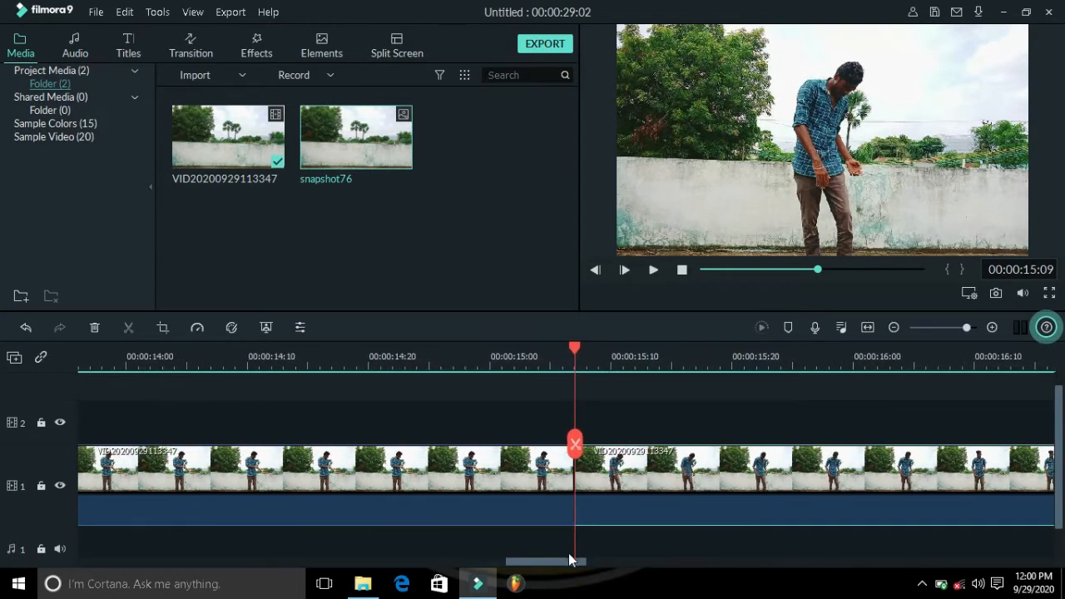
{"action": "left_click_drag", "start_coordinate": [571, 566], "coordinate": [235, 541]}
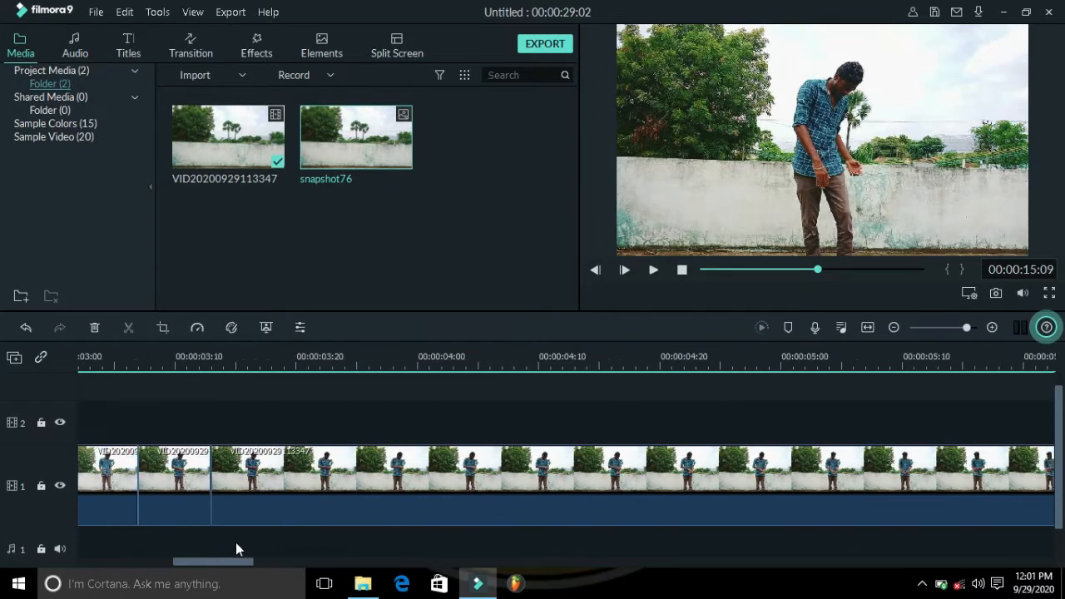
{"action": "left_click", "coordinate": [272, 357]}
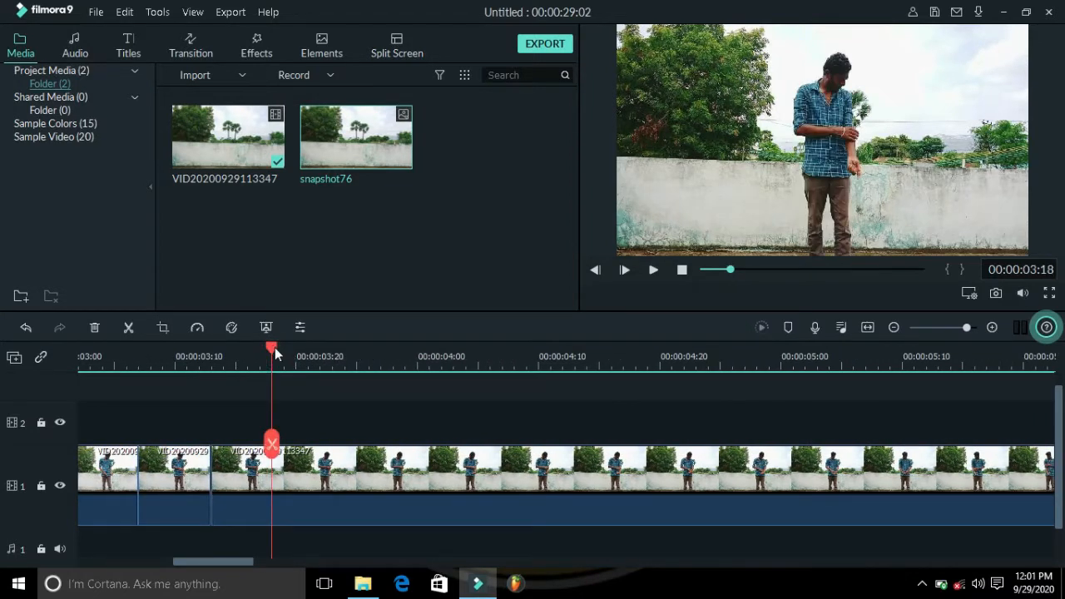
{"action": "left_click_drag", "start_coordinate": [274, 353], "coordinate": [287, 351]}
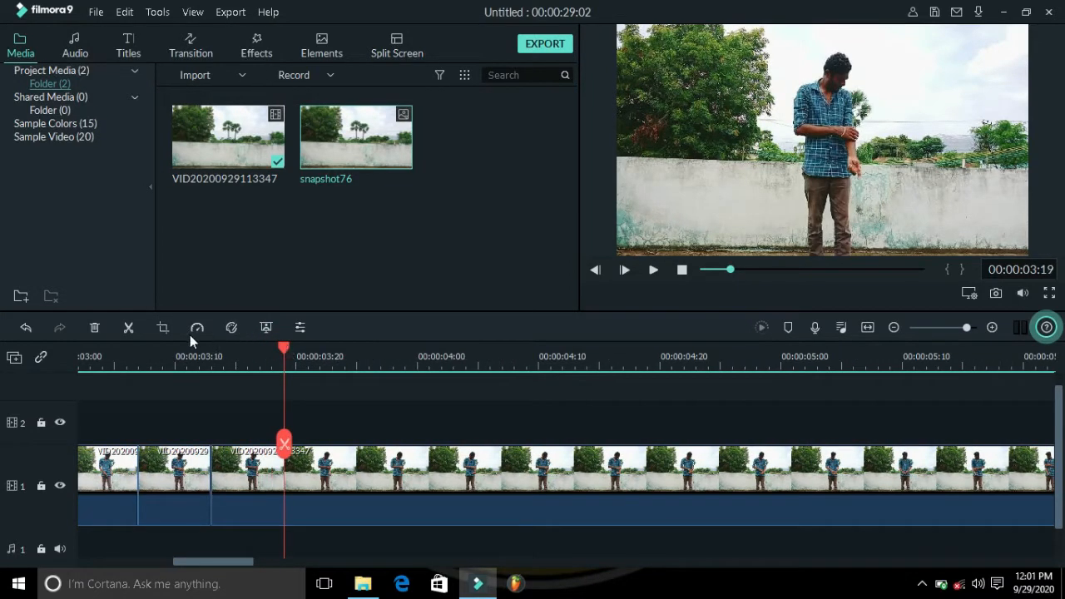
{"action": "left_click", "coordinate": [130, 328]}
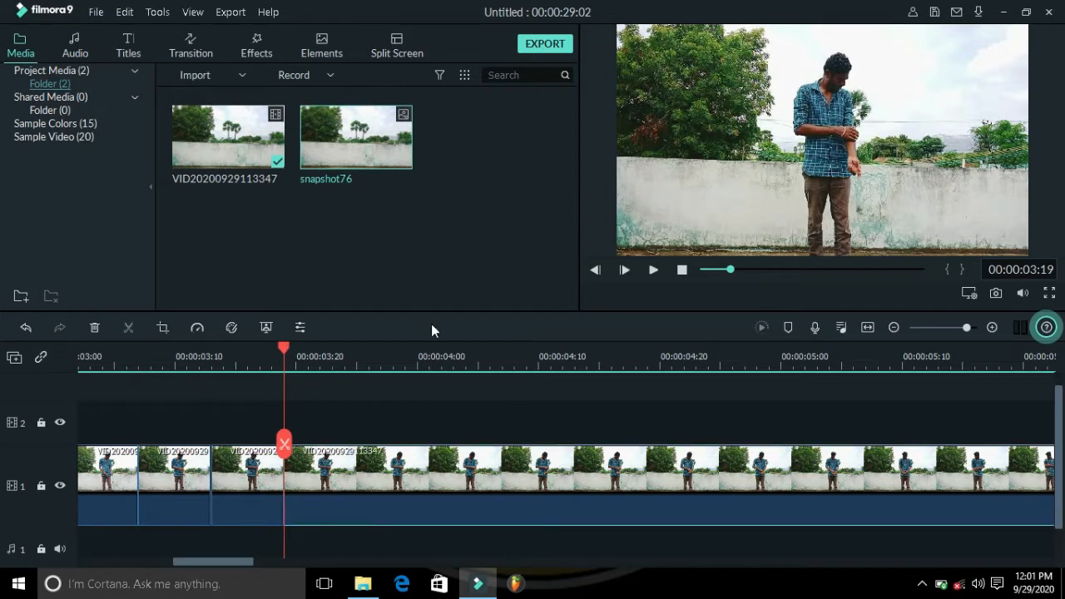
{"action": "left_click", "coordinate": [357, 358]}
{"action": "left_click", "coordinate": [129, 328]}
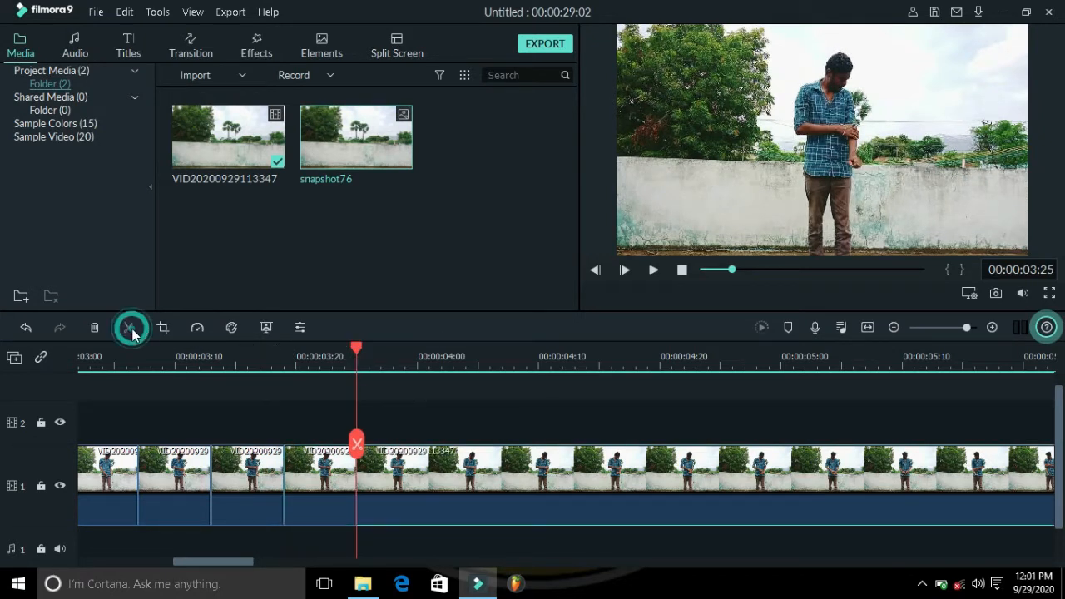
{"action": "left_click", "coordinate": [416, 363]}
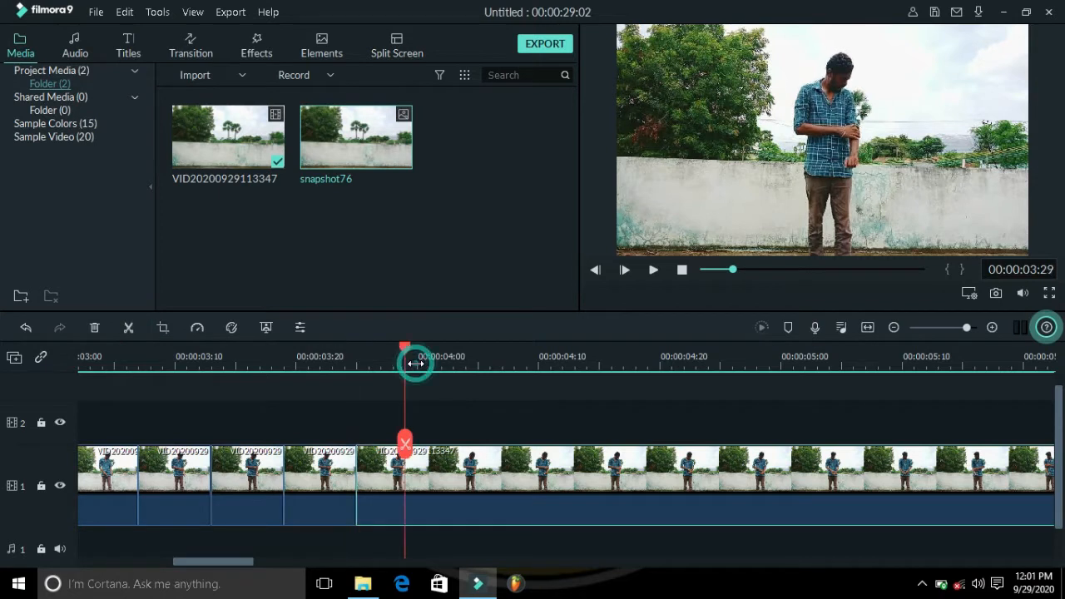
{"action": "left_click", "coordinate": [420, 364]}
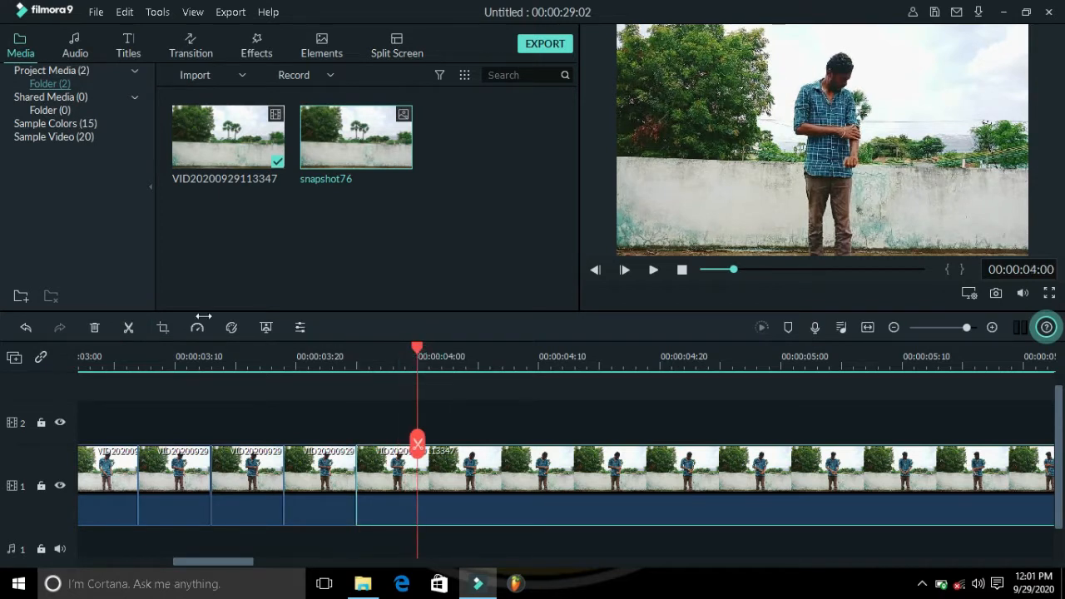
{"action": "left_click", "coordinate": [129, 328]}
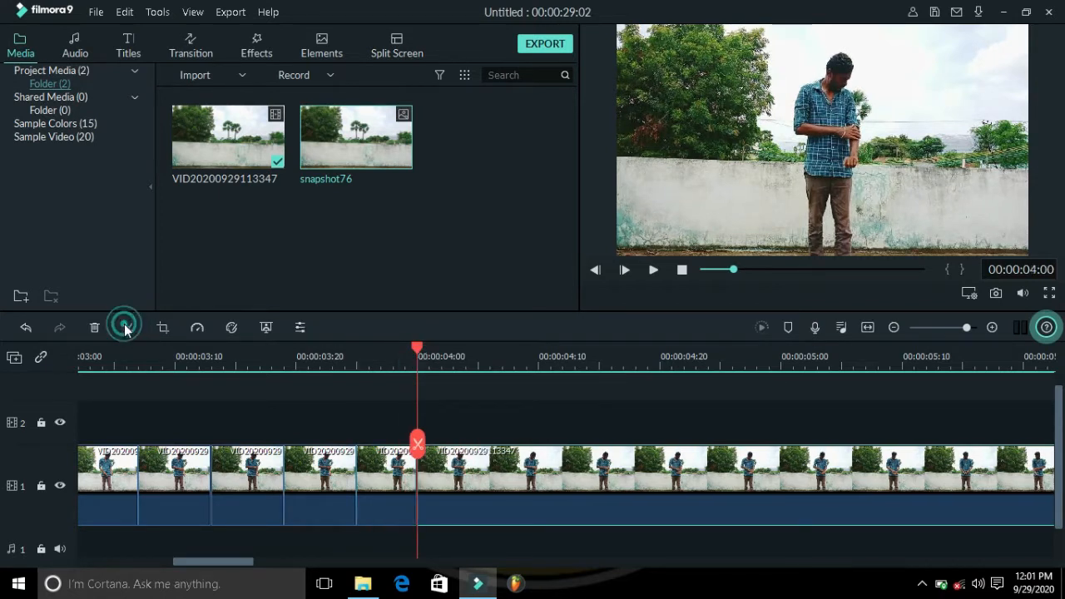
Step: Continue splitting the clip every few frames from about 00:00:04:05 to 00:00:05:10
{"action": "left_click", "coordinate": [479, 364]}
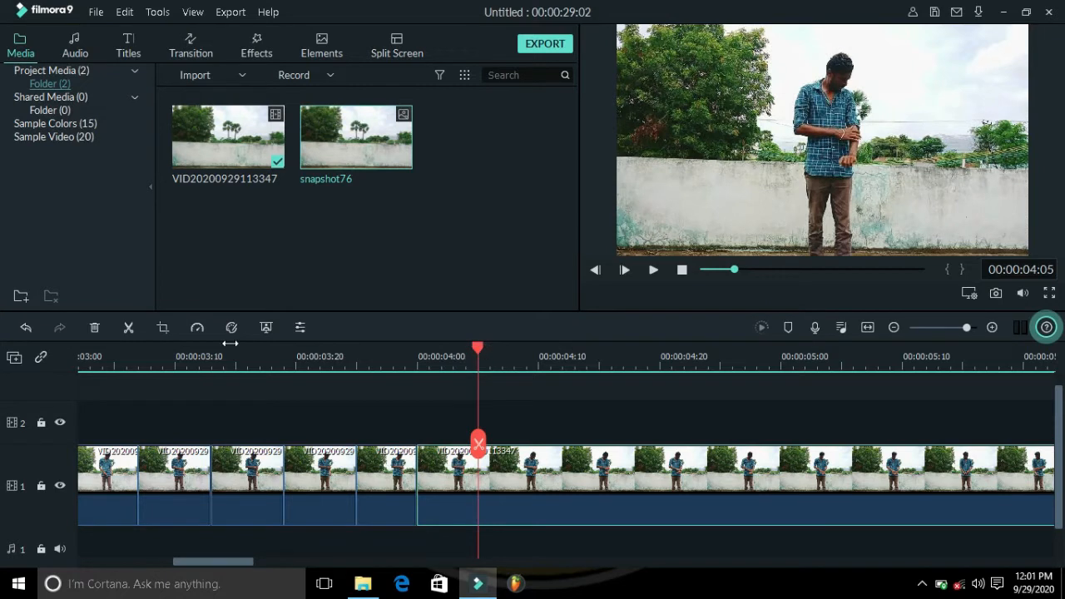
{"action": "left_click", "coordinate": [129, 330]}
{"action": "left_click", "coordinate": [538, 367]}
{"action": "left_click", "coordinate": [129, 328]}
{"action": "left_click", "coordinate": [599, 365]}
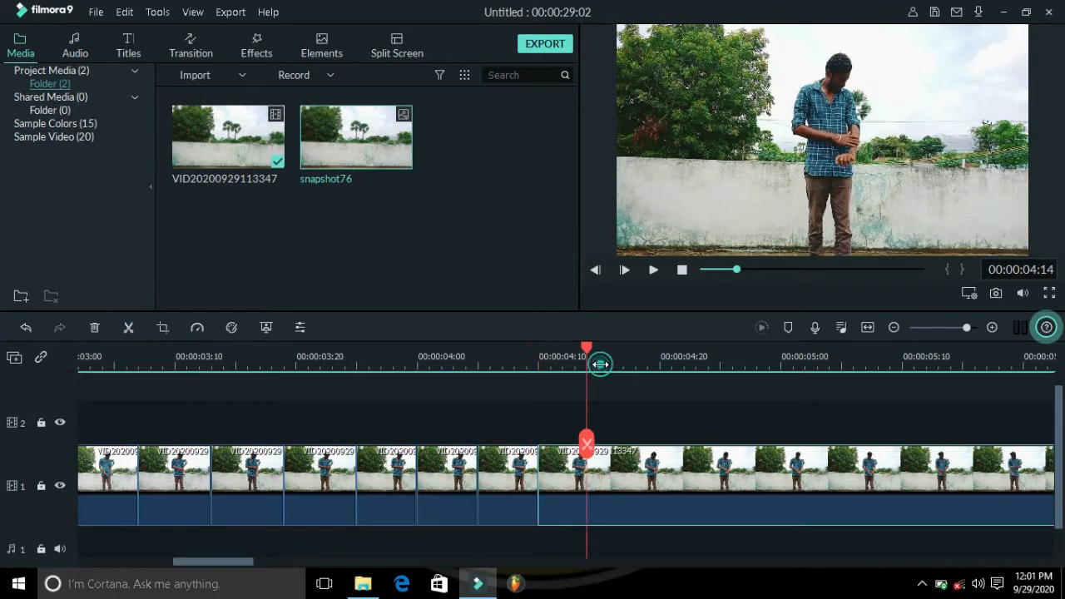
{"action": "left_click", "coordinate": [129, 328]}
{"action": "left_click", "coordinate": [662, 366]}
{"action": "left_click", "coordinate": [129, 328]}
{"action": "left_click", "coordinate": [720, 365]}
{"action": "left_click", "coordinate": [131, 328]}
{"action": "left_click", "coordinate": [780, 366]}
{"action": "left_click", "coordinate": [129, 328]}
{"action": "left_click", "coordinate": [841, 366]}
{"action": "left_click", "coordinate": [129, 328]}
{"action": "left_click", "coordinate": [902, 366]}
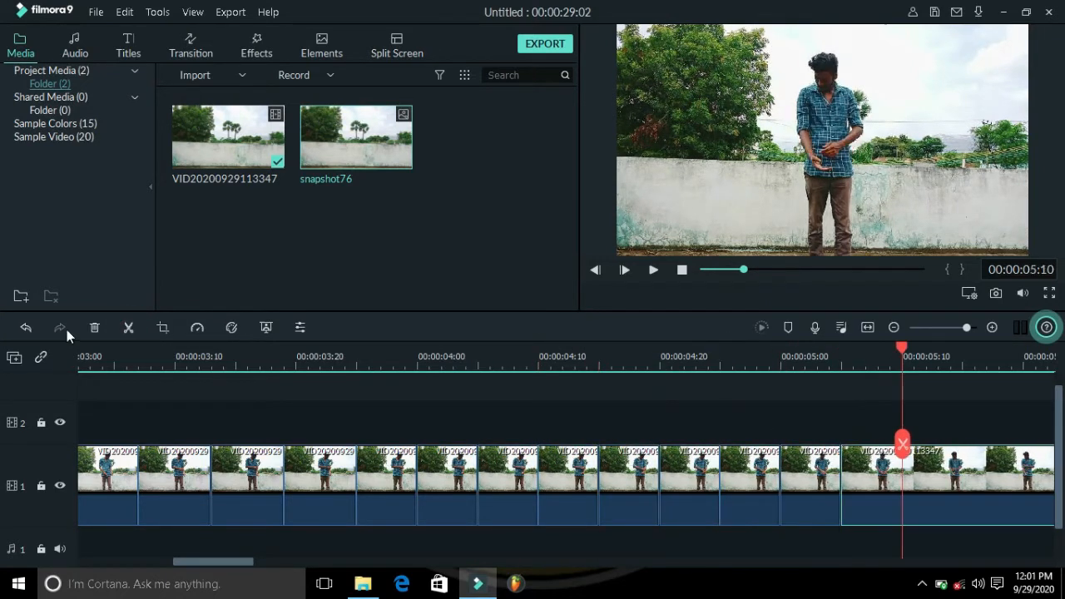
{"action": "left_click", "coordinate": [129, 328]}
Step: Scroll along and split the clip every few frames from about 00:00:05:20 to 00:00:07:00
{"action": "left_click_drag", "start_coordinate": [208, 565], "coordinate": [269, 575]}
{"action": "left_click", "coordinate": [260, 362]}
{"action": "left_click", "coordinate": [319, 362]}
{"action": "left_click", "coordinate": [129, 328]}
{"action": "left_click", "coordinate": [381, 363]}
{"action": "left_click", "coordinate": [129, 328]}
{"action": "left_click", "coordinate": [441, 363]}
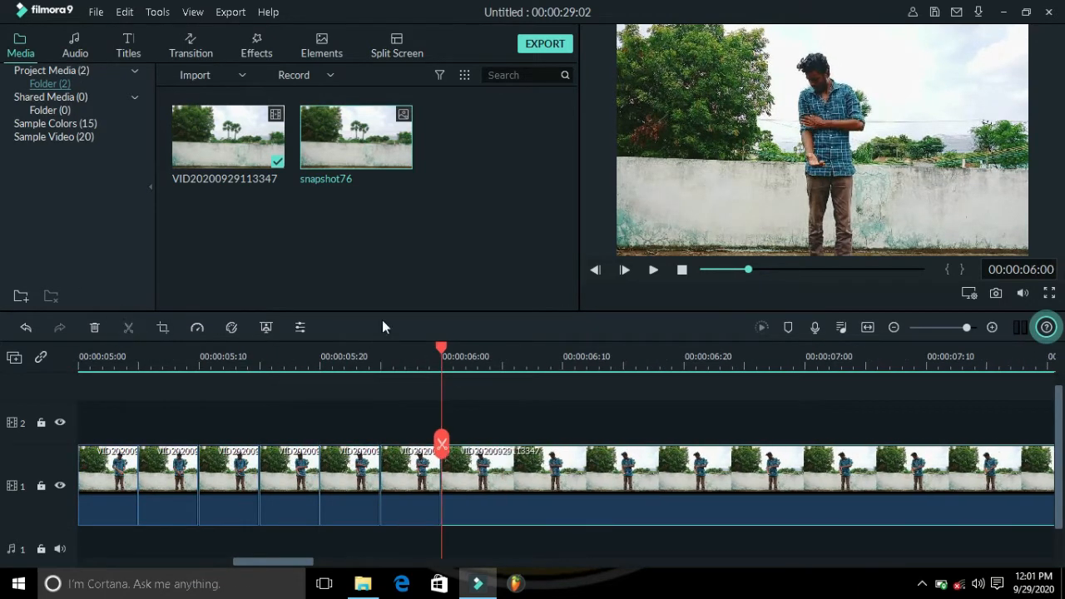
{"action": "left_click", "coordinate": [129, 327]}
{"action": "left_click", "coordinate": [502, 363]}
{"action": "left_click", "coordinate": [129, 328]}
{"action": "left_click", "coordinate": [684, 364]}
{"action": "left_click", "coordinate": [129, 327]}
{"action": "left_click", "coordinate": [744, 364]}
{"action": "left_click", "coordinate": [129, 328]}
{"action": "left_click", "coordinate": [805, 364]}
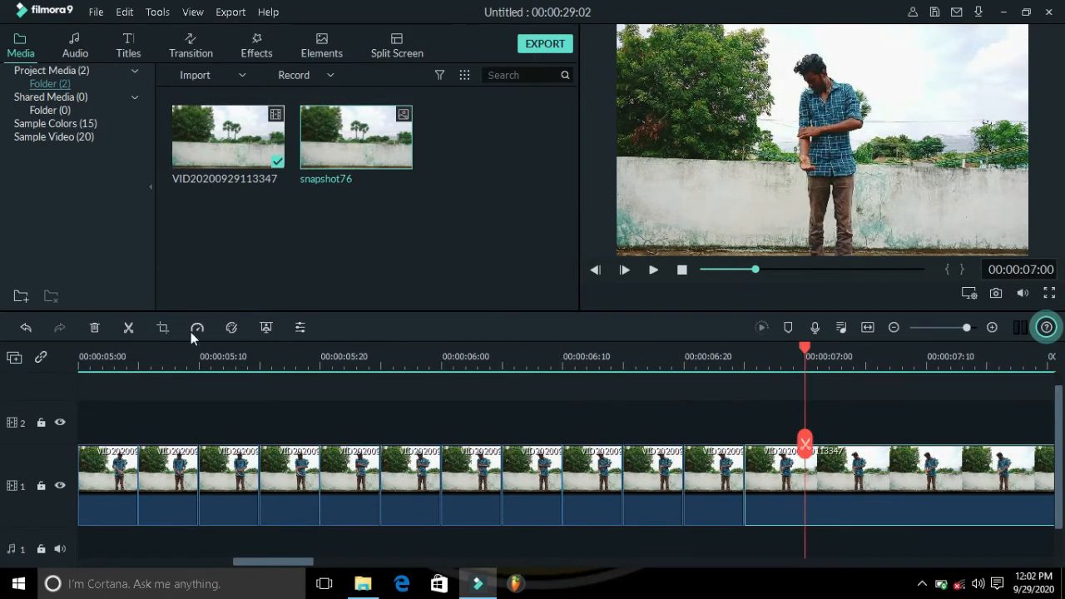
{"action": "left_click", "coordinate": [129, 328]}
{"action": "left_click", "coordinate": [865, 364]}
{"action": "left_click", "coordinate": [129, 327]}
Step: Keep splitting the clip every few frames onward up to about 00:00:15:03
{"action": "left_click_drag", "start_coordinate": [273, 561], "coordinate": [328, 563]}
{"action": "left_click", "coordinate": [322, 364]}
{"action": "left_click", "coordinate": [129, 328]}
{"action": "left_click", "coordinate": [383, 364]}
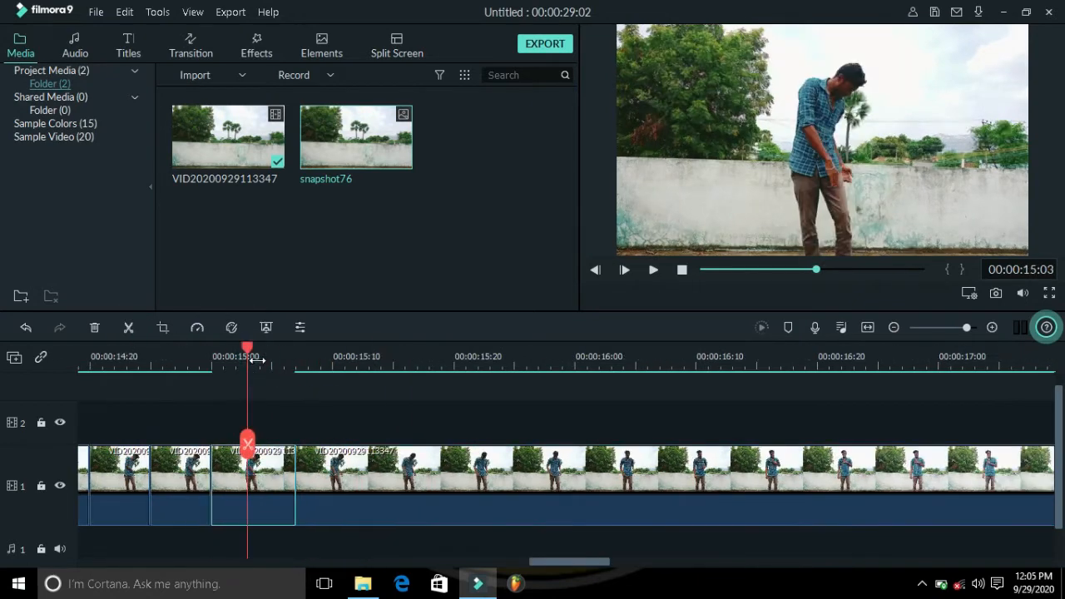
{"action": "left_click_drag", "start_coordinate": [245, 356], "coordinate": [257, 358]}
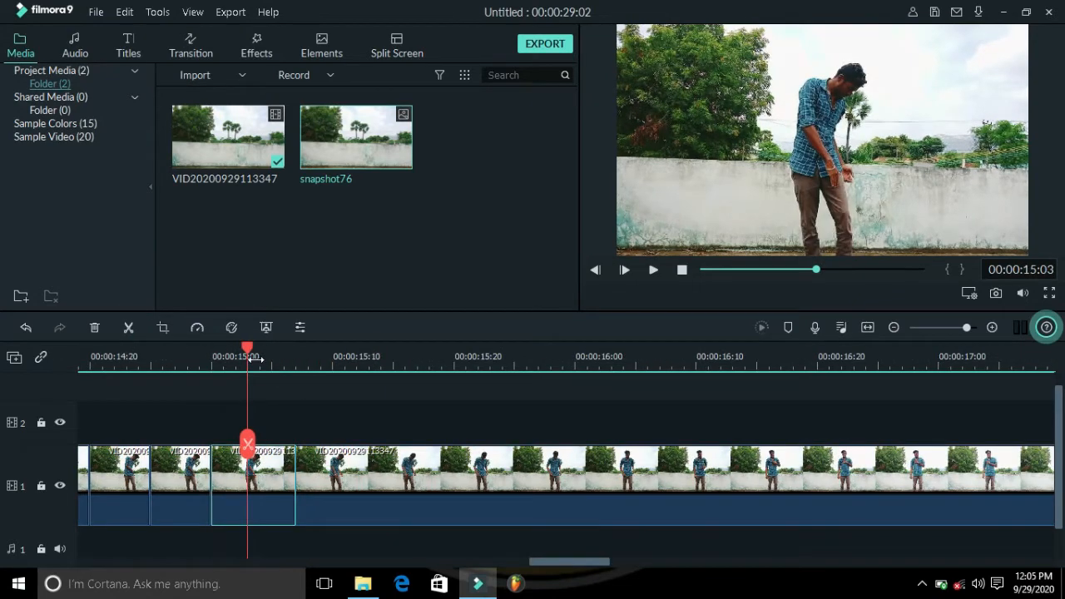
{"action": "left_click", "coordinate": [129, 328]}
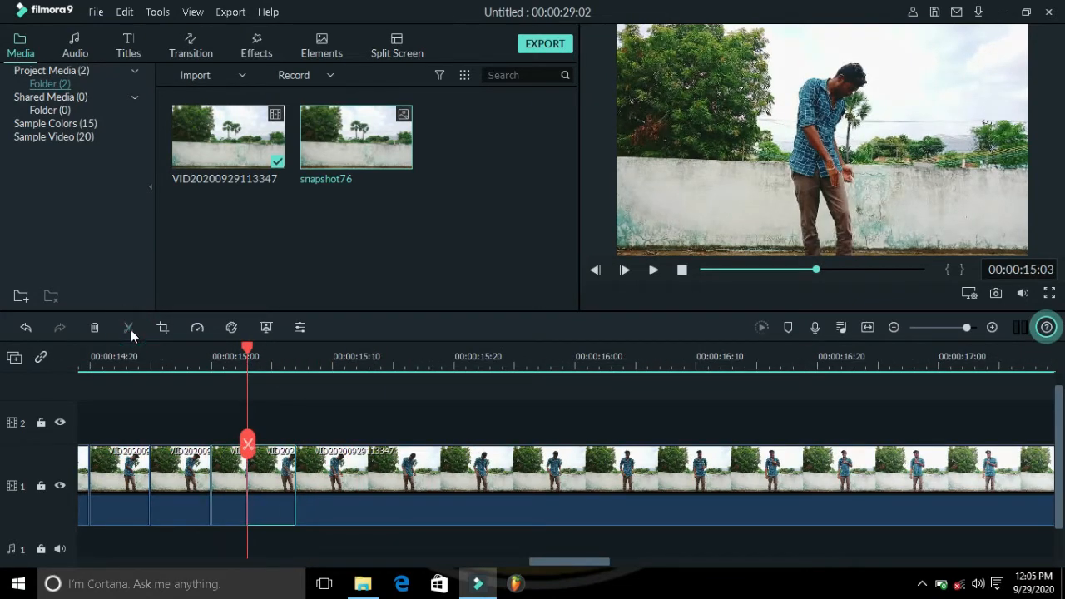
Step: Set the opacity of the first split segment at 00:00:03:01 to about 99%
{"action": "left_click", "coordinate": [866, 326]}
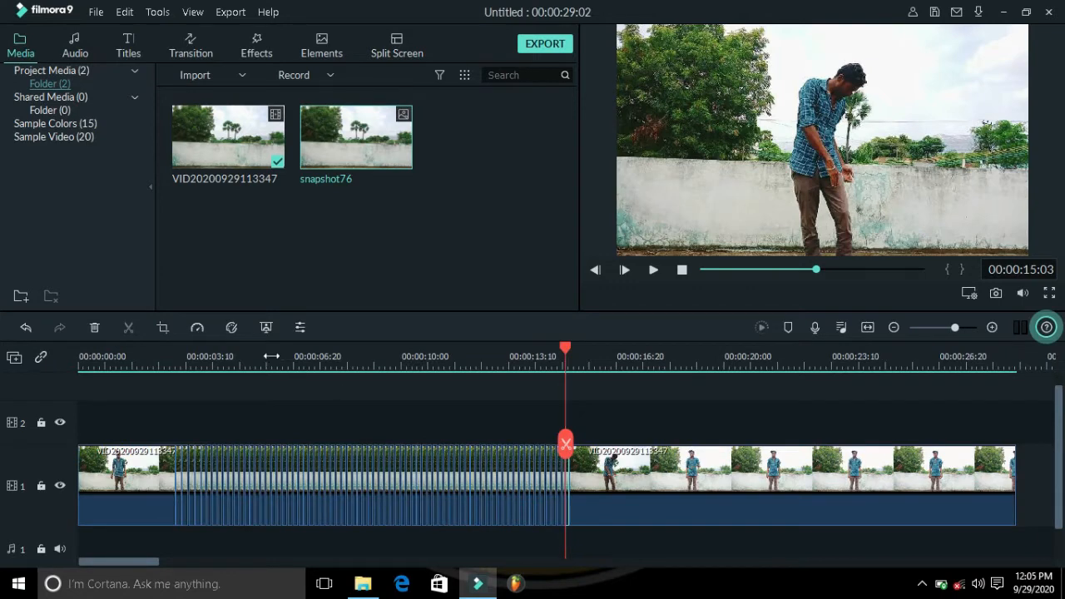
{"action": "left_click_drag", "start_coordinate": [271, 356], "coordinate": [969, 354]}
{"action": "left_click_drag", "start_coordinate": [419, 348], "coordinate": [612, 361]}
{"action": "left_click_drag", "start_coordinate": [549, 559], "coordinate": [224, 571]}
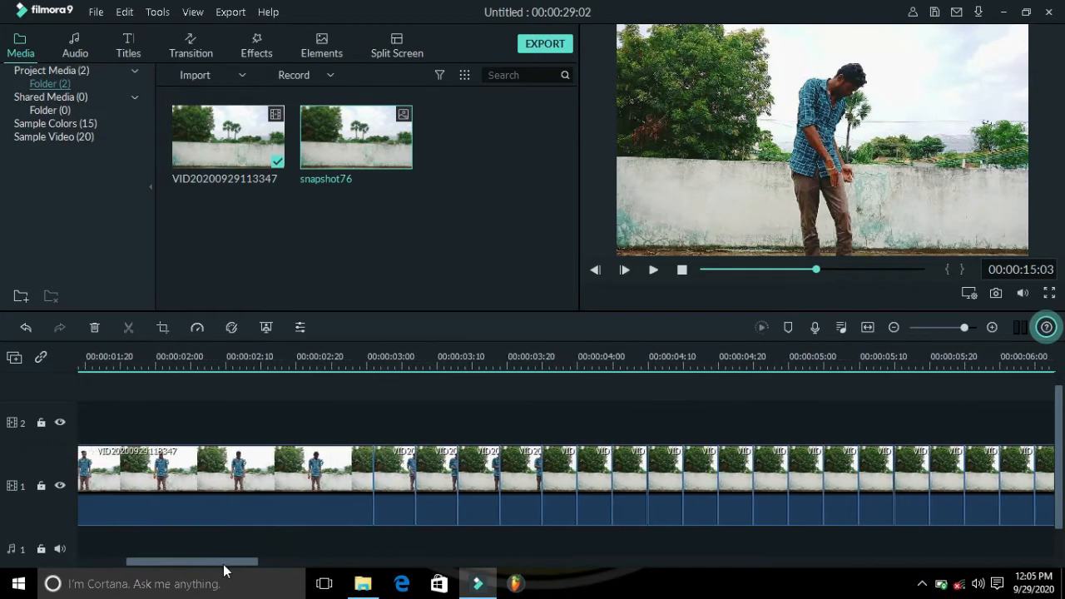
{"action": "double_click", "coordinate": [395, 475]}
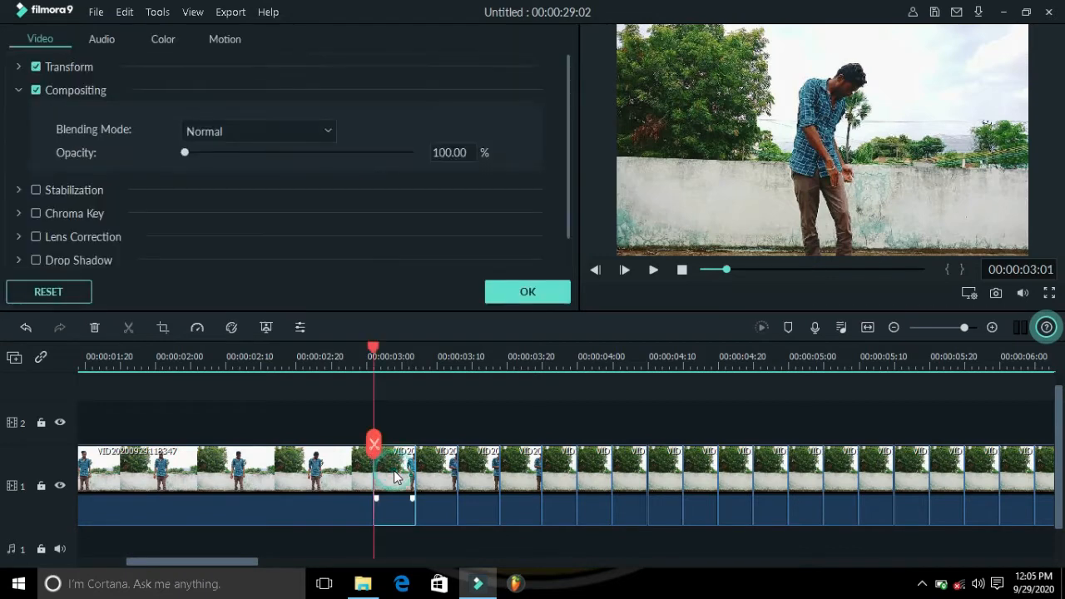
{"action": "left_click_drag", "start_coordinate": [908, 361], "coordinate": [877, 350]}
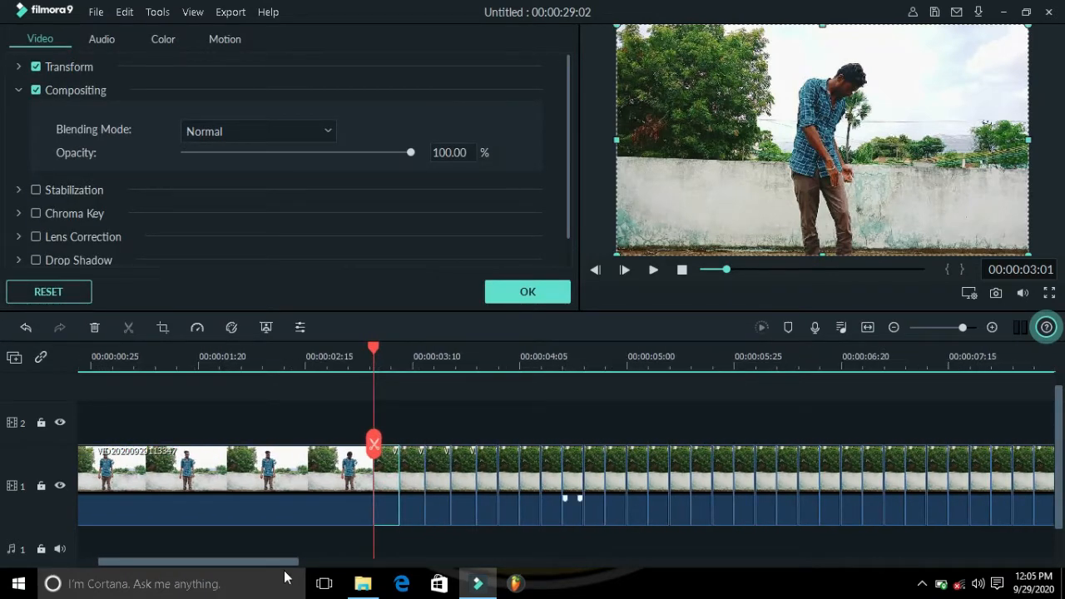
{"action": "left_click_drag", "start_coordinate": [254, 566], "coordinate": [297, 564]}
{"action": "left_click", "coordinate": [605, 366]}
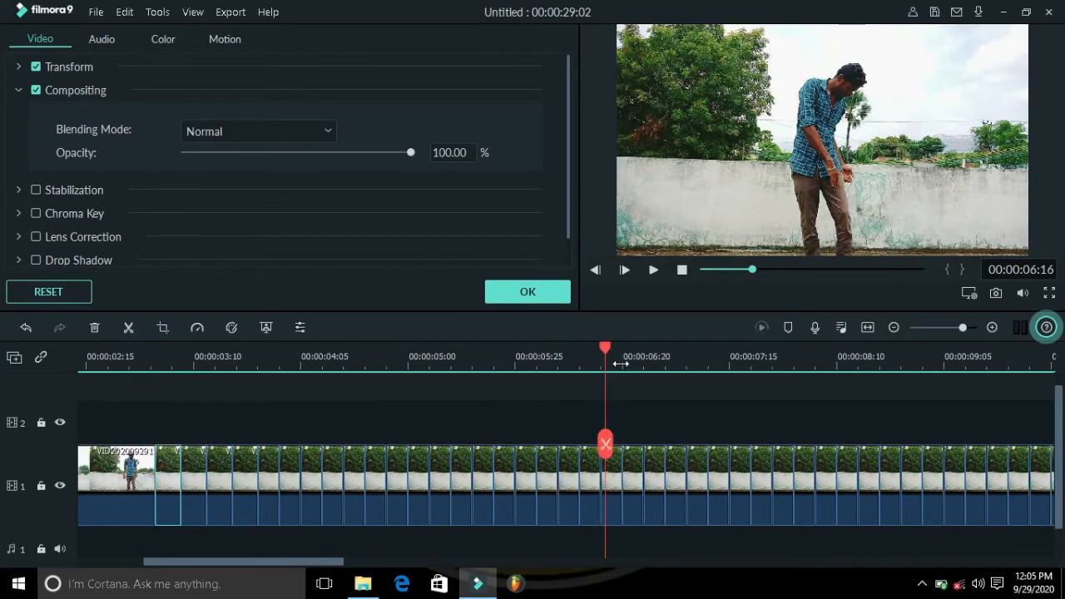
{"action": "left_click_drag", "start_coordinate": [641, 363], "coordinate": [540, 389]}
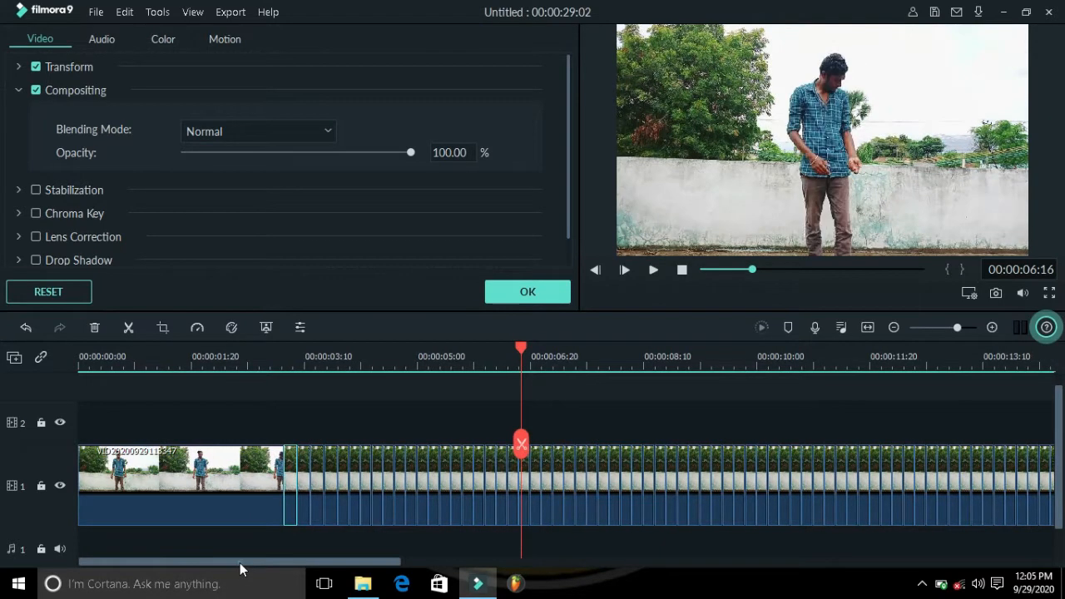
{"action": "left_click_drag", "start_coordinate": [240, 562], "coordinate": [279, 569]}
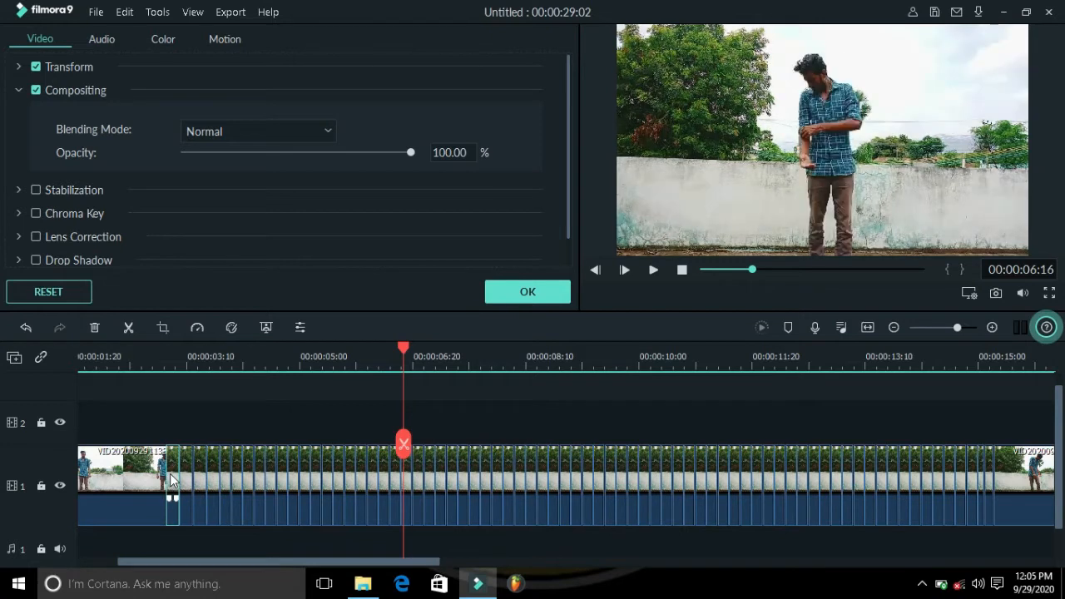
{"action": "left_click", "coordinate": [402, 153]}
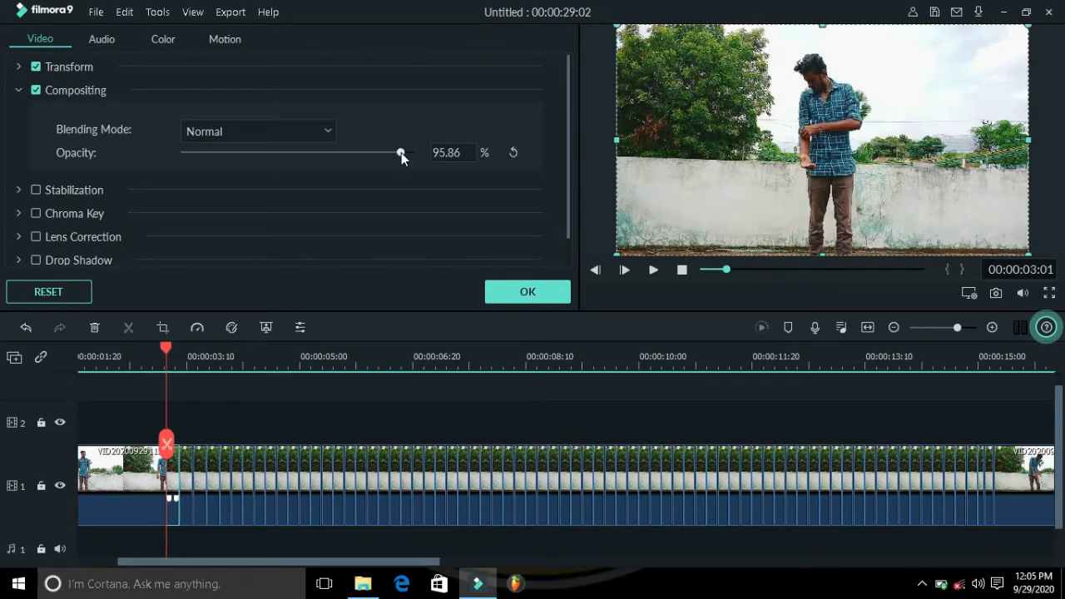
{"action": "left_click_drag", "start_coordinate": [401, 152], "coordinate": [407, 152]}
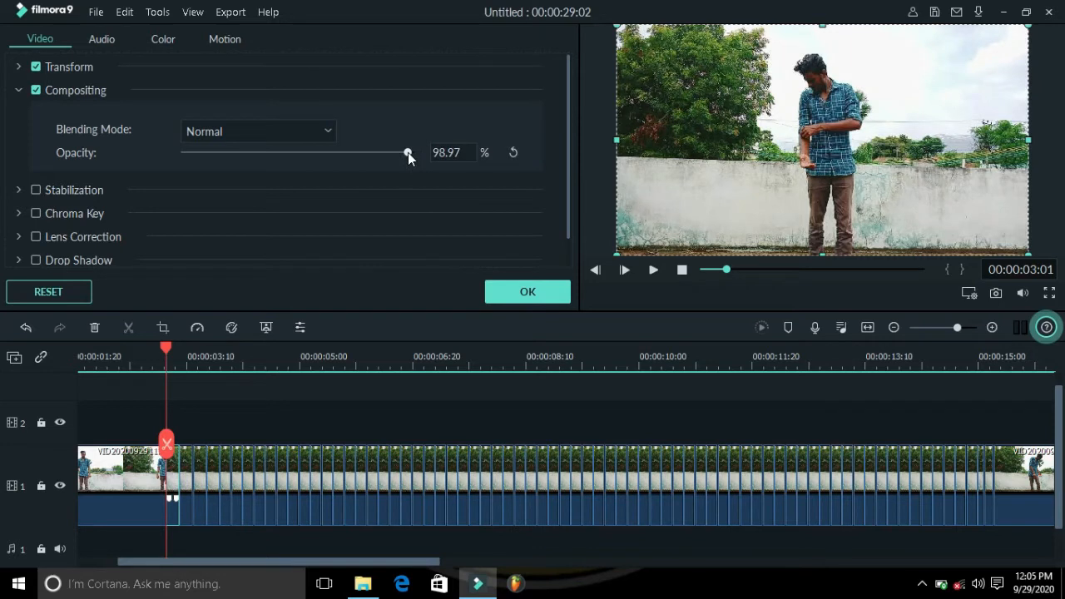
{"action": "left_click", "coordinate": [530, 292]}
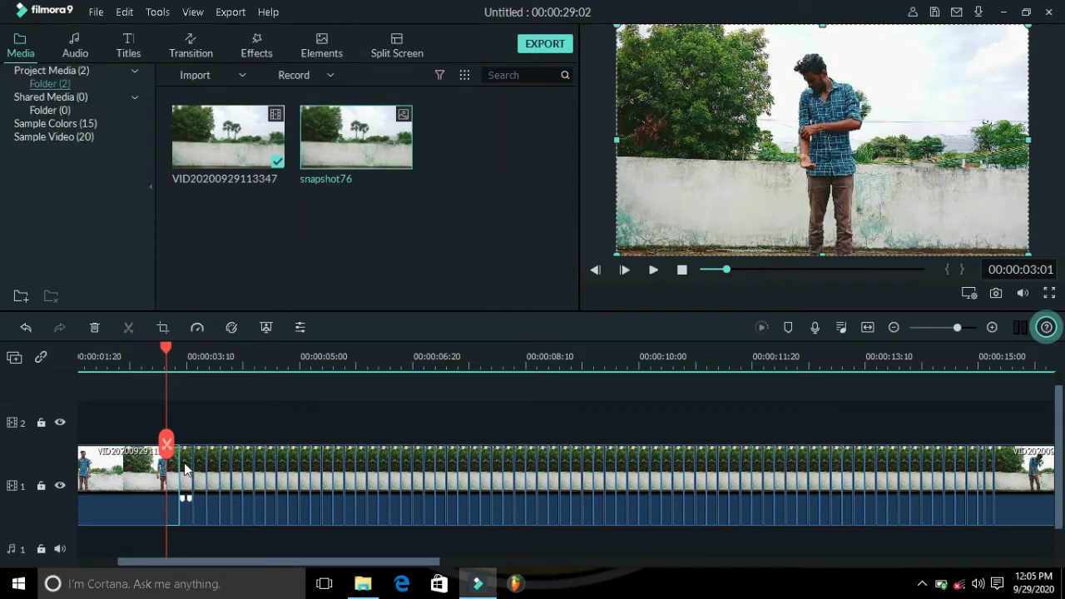
Step: Lower the opacity of the next segments step by step to about 93% and 88%
{"action": "left_click", "coordinate": [184, 469]}
{"action": "double_click", "coordinate": [184, 468]}
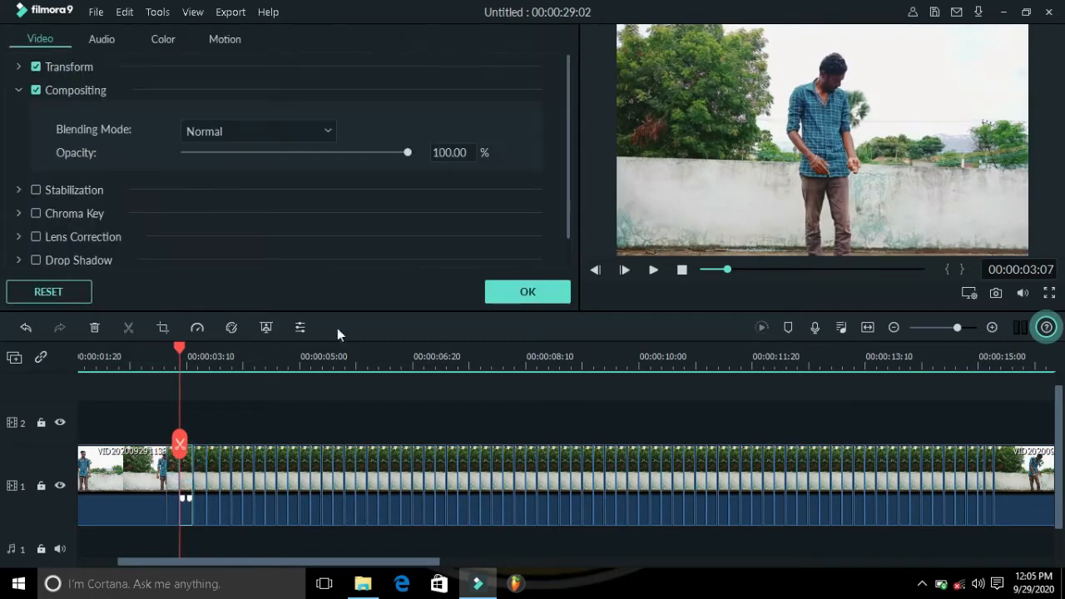
{"action": "left_click", "coordinate": [395, 152]}
{"action": "left_click_drag", "start_coordinate": [394, 152], "coordinate": [392, 152]}
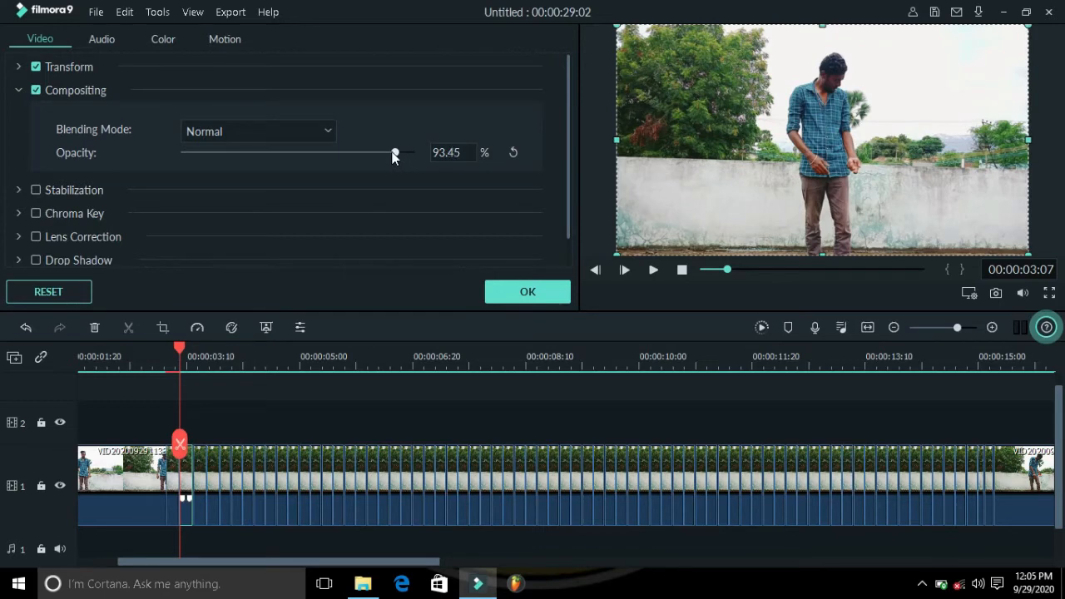
{"action": "left_click", "coordinate": [524, 293]}
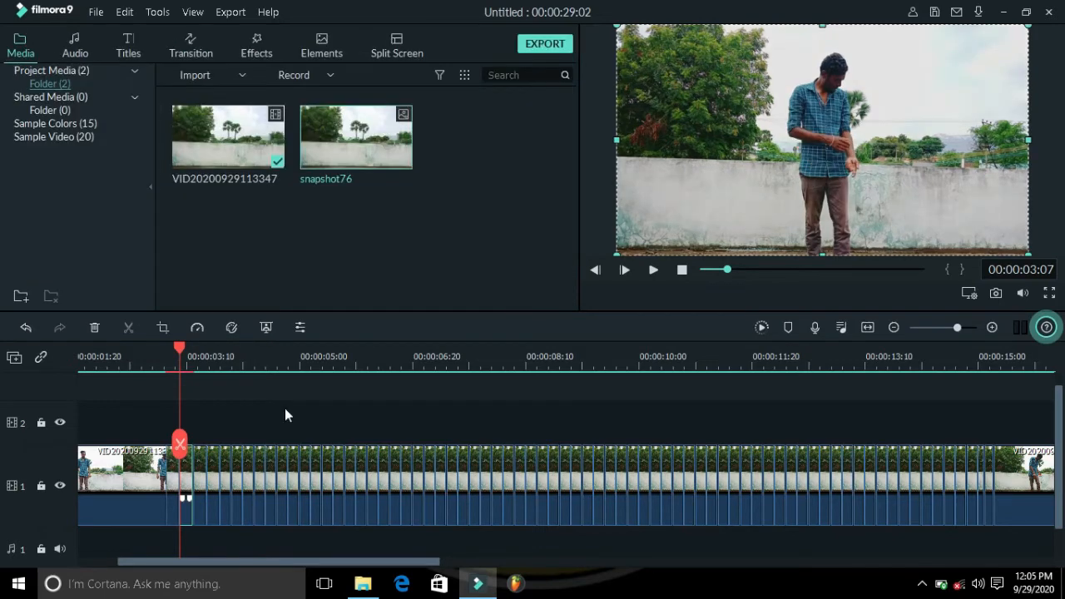
{"action": "double_click", "coordinate": [197, 465]}
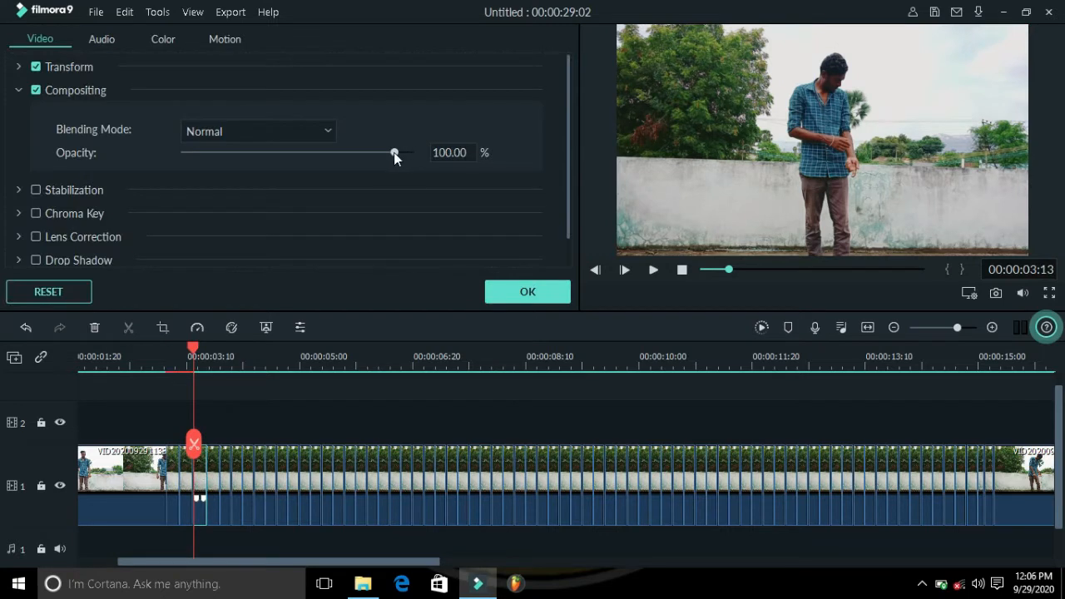
{"action": "left_click_drag", "start_coordinate": [393, 152], "coordinate": [385, 152]}
{"action": "left_click", "coordinate": [529, 291]}
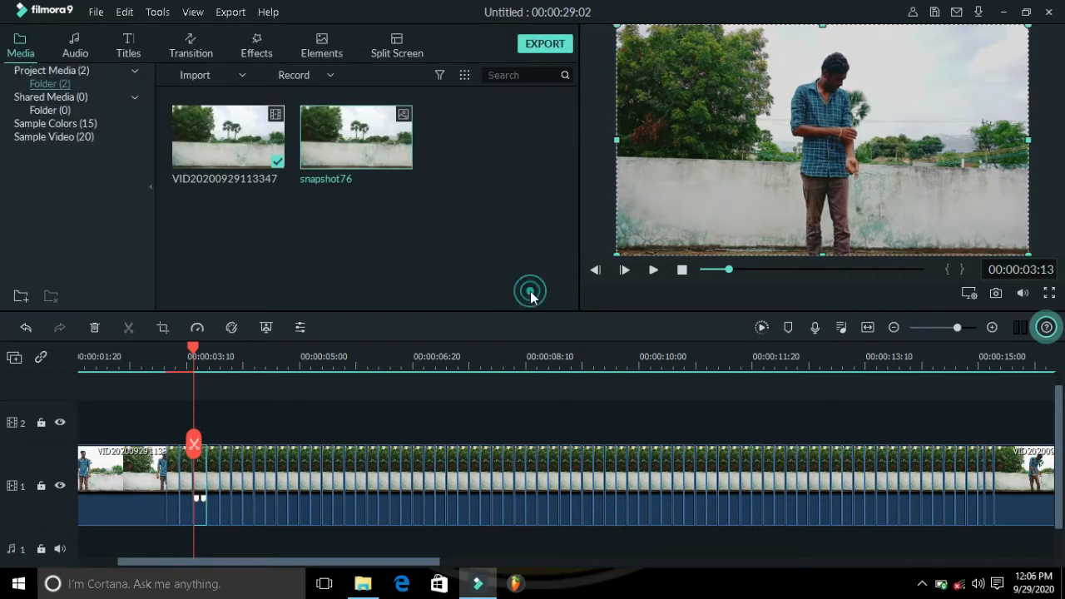
{"action": "double_click", "coordinate": [213, 474]}
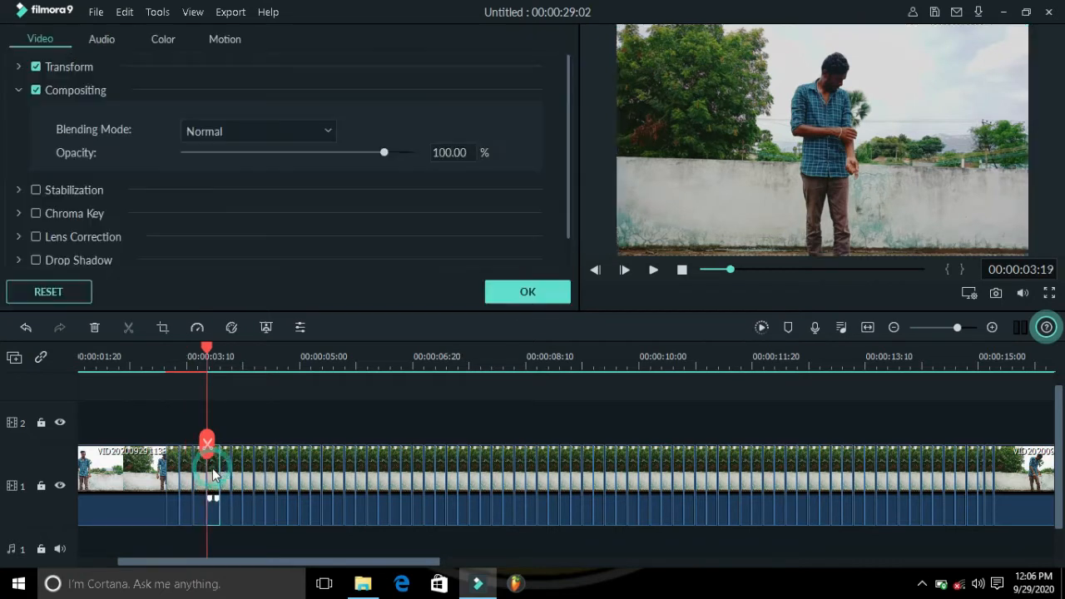
{"action": "left_click_drag", "start_coordinate": [413, 152], "coordinate": [401, 153]}
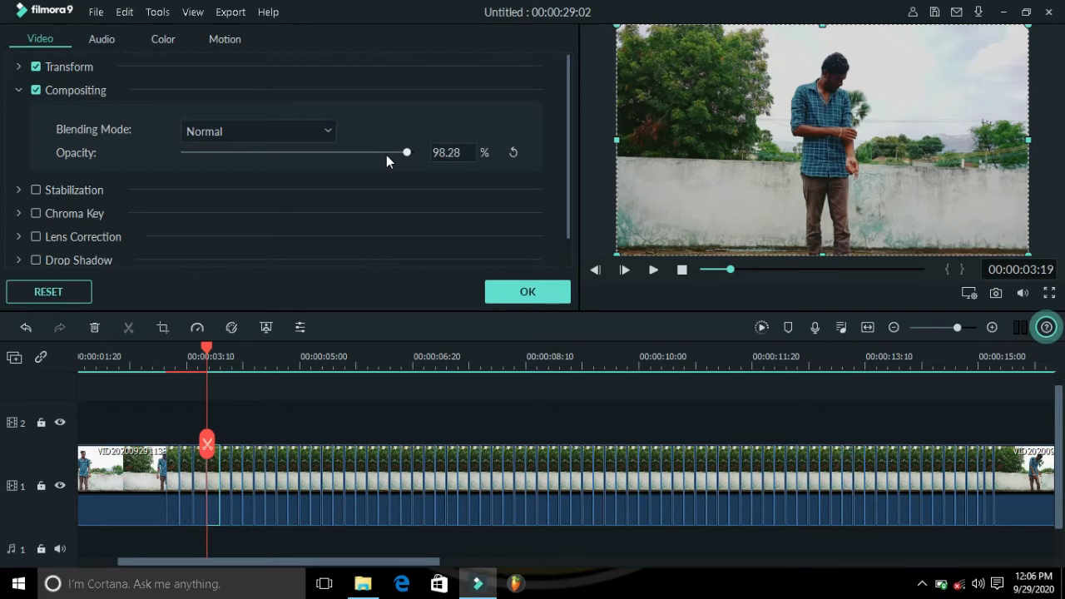
{"action": "left_click", "coordinate": [386, 154]}
{"action": "left_click", "coordinate": [384, 155]}
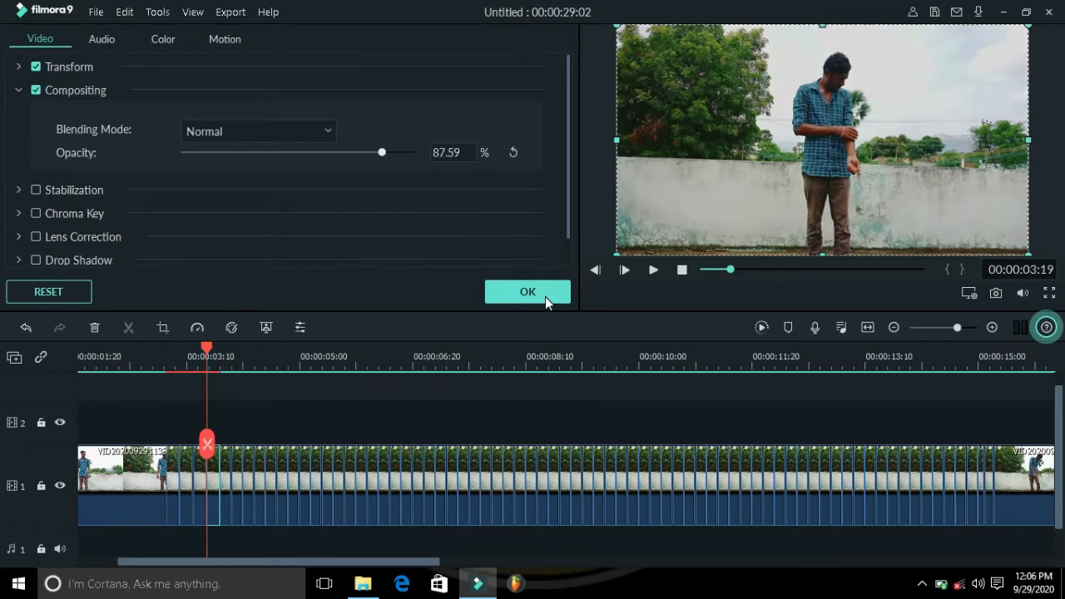
{"action": "left_click", "coordinate": [197, 476]}
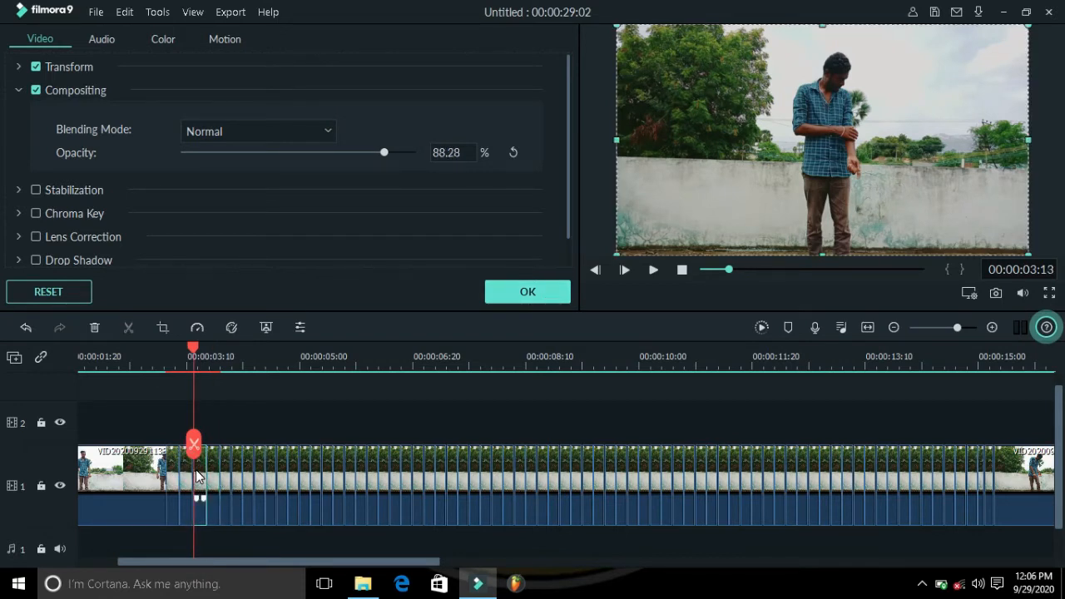
Step: Continue lowering the opacity of each following segment, down to about 77% near 00:00:04:05
{"action": "left_click", "coordinate": [222, 464]}
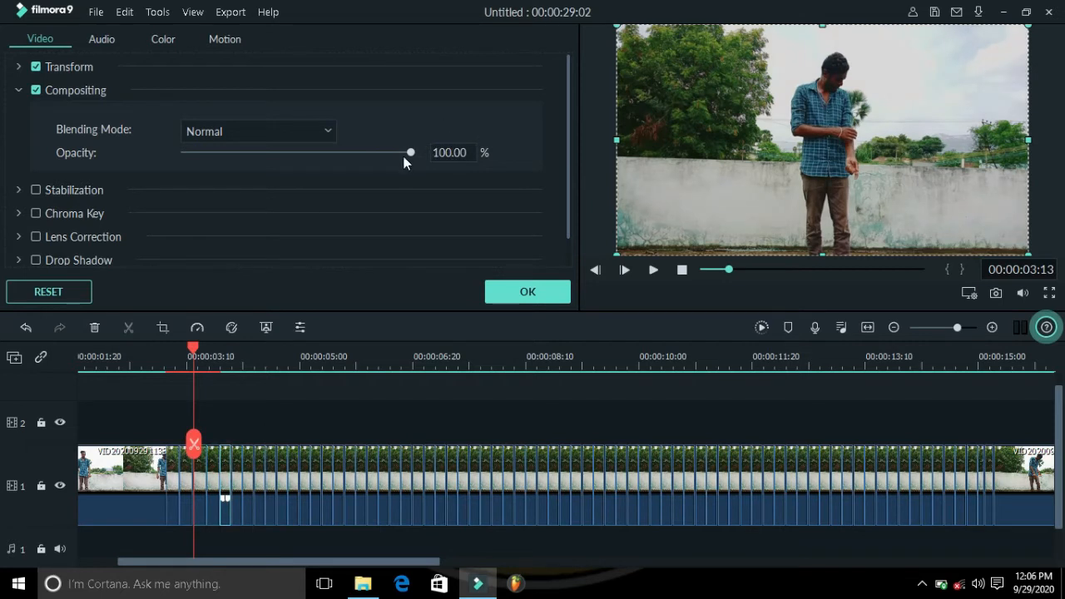
{"action": "left_click_drag", "start_coordinate": [410, 152], "coordinate": [400, 153]}
{"action": "left_click", "coordinate": [388, 153]}
{"action": "left_click", "coordinate": [383, 155]}
{"action": "left_click", "coordinate": [379, 156]}
{"action": "left_click", "coordinate": [528, 292]}
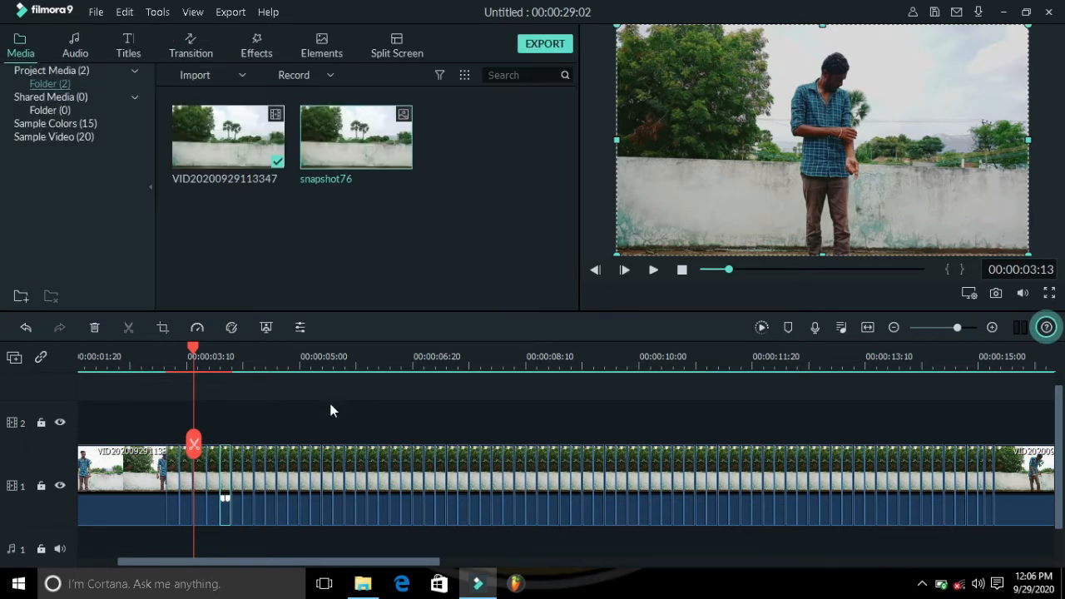
{"action": "double_click", "coordinate": [235, 476]}
{"action": "left_click_drag", "start_coordinate": [410, 153], "coordinate": [358, 152]}
{"action": "left_click", "coordinate": [508, 292]}
{"action": "double_click", "coordinate": [247, 477]}
{"action": "left_click", "coordinate": [528, 292]}
{"action": "double_click", "coordinate": [260, 476]}
{"action": "left_click", "coordinate": [528, 292]}
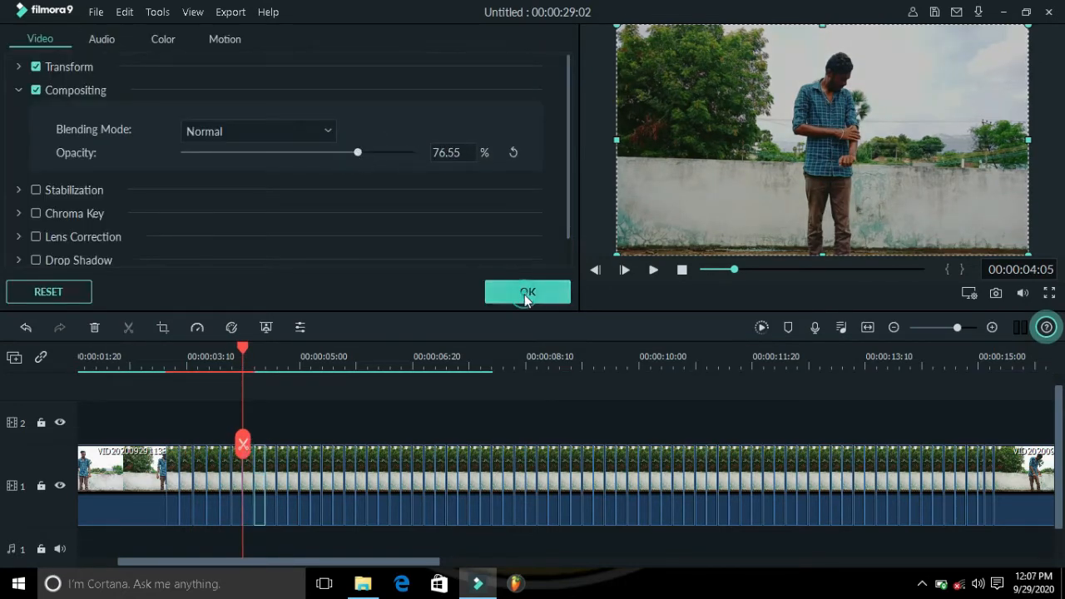
Step: Keep fading the following segments, down to about 58% opacity near 00:00:05:05
{"action": "double_click", "coordinate": [272, 474]}
{"action": "left_click", "coordinate": [349, 153]}
{"action": "left_click", "coordinate": [527, 292]}
{"action": "double_click", "coordinate": [283, 468]}
{"action": "left_click", "coordinate": [339, 152]}
{"action": "left_click", "coordinate": [534, 294]}
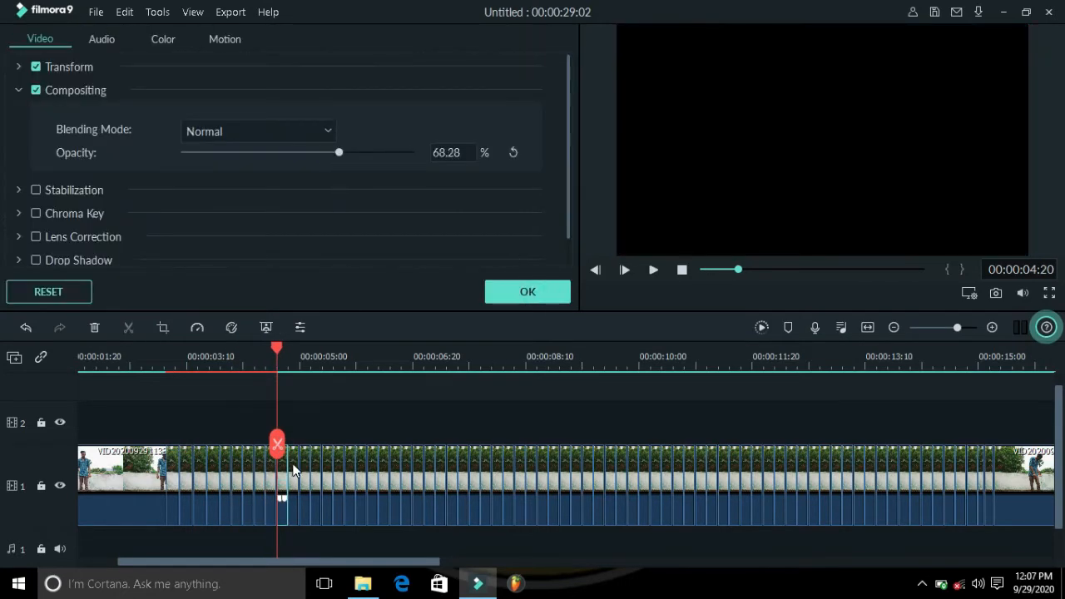
{"action": "double_click", "coordinate": [293, 466]}
{"action": "left_click", "coordinate": [328, 152]}
{"action": "left_click", "coordinate": [541, 294]}
{"action": "double_click", "coordinate": [305, 469]}
{"action": "left_click_drag", "start_coordinate": [344, 151], "coordinate": [316, 154]}
{"action": "left_click", "coordinate": [527, 292]}
{"action": "double_click", "coordinate": [310, 470]}
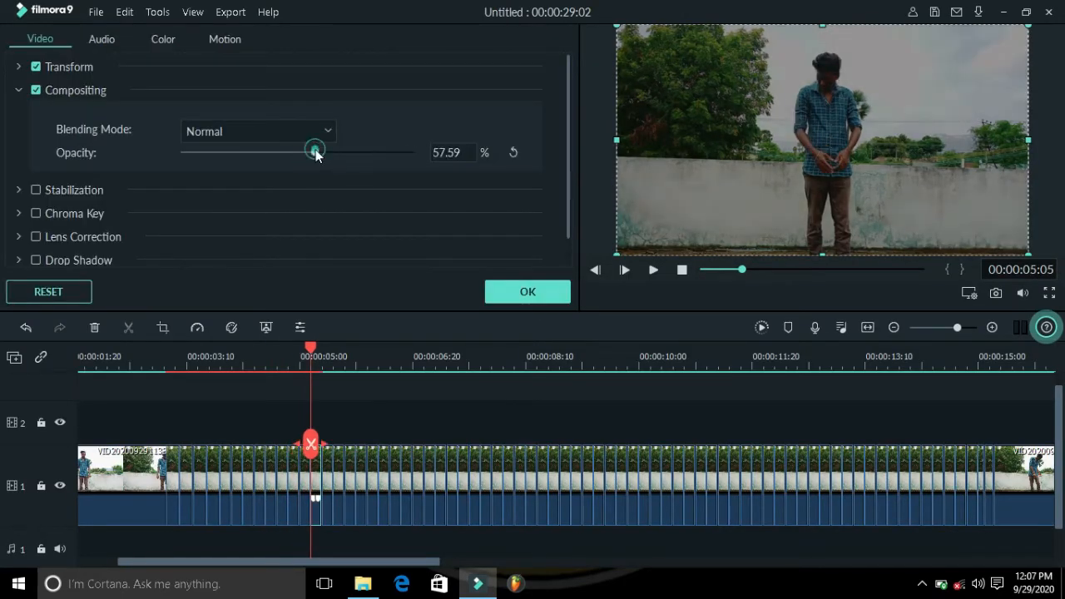
Step: Keep fading the following segments, down to about 50% opacity near 00:00:05:25
{"action": "left_click", "coordinate": [527, 292]}
{"action": "double_click", "coordinate": [324, 467]}
{"action": "left_click", "coordinate": [309, 153]}
{"action": "left_click", "coordinate": [527, 292]}
{"action": "double_click", "coordinate": [336, 468]}
{"action": "left_click", "coordinate": [297, 153]}
{"action": "left_click", "coordinate": [528, 292]}
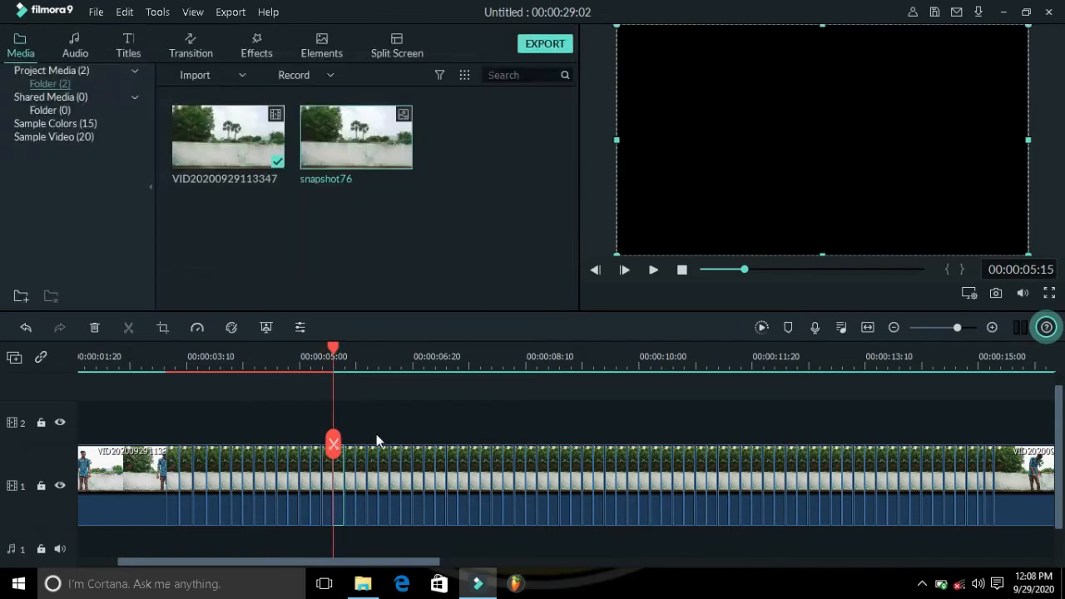
{"action": "double_click", "coordinate": [344, 468]}
{"action": "left_click", "coordinate": [312, 152]}
{"action": "left_click", "coordinate": [307, 153]}
{"action": "left_click", "coordinate": [527, 292]}
{"action": "double_click", "coordinate": [356, 466]}
{"action": "left_click", "coordinate": [296, 153]}
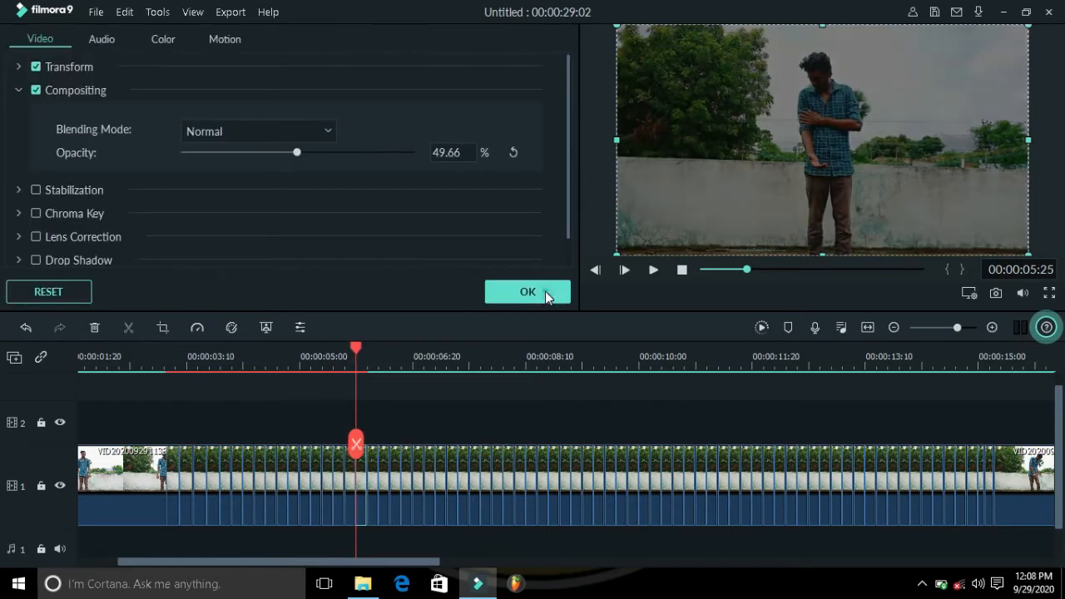
{"action": "left_click", "coordinate": [527, 292]}
Step: Lower the next segments' opacity to about 45% and 35% near 00:00:07:10
{"action": "double_click", "coordinate": [383, 463]}
{"action": "left_click", "coordinate": [286, 153]}
{"action": "left_click", "coordinate": [284, 152]}
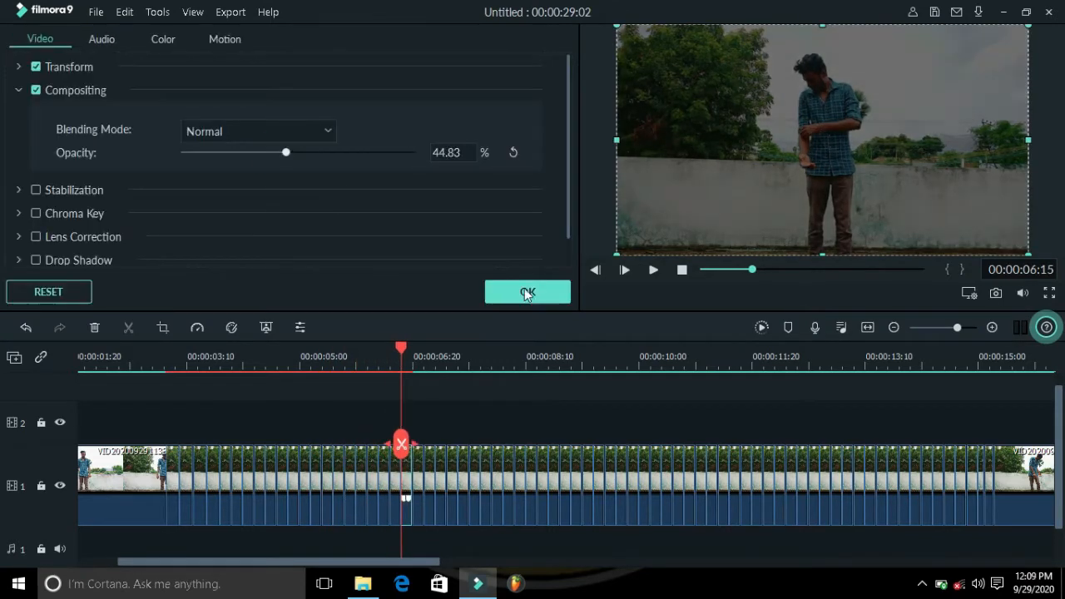
{"action": "left_click", "coordinate": [527, 292]}
{"action": "double_click", "coordinate": [416, 466]}
{"action": "left_click", "coordinate": [275, 153]}
{"action": "left_click", "coordinate": [263, 152]}
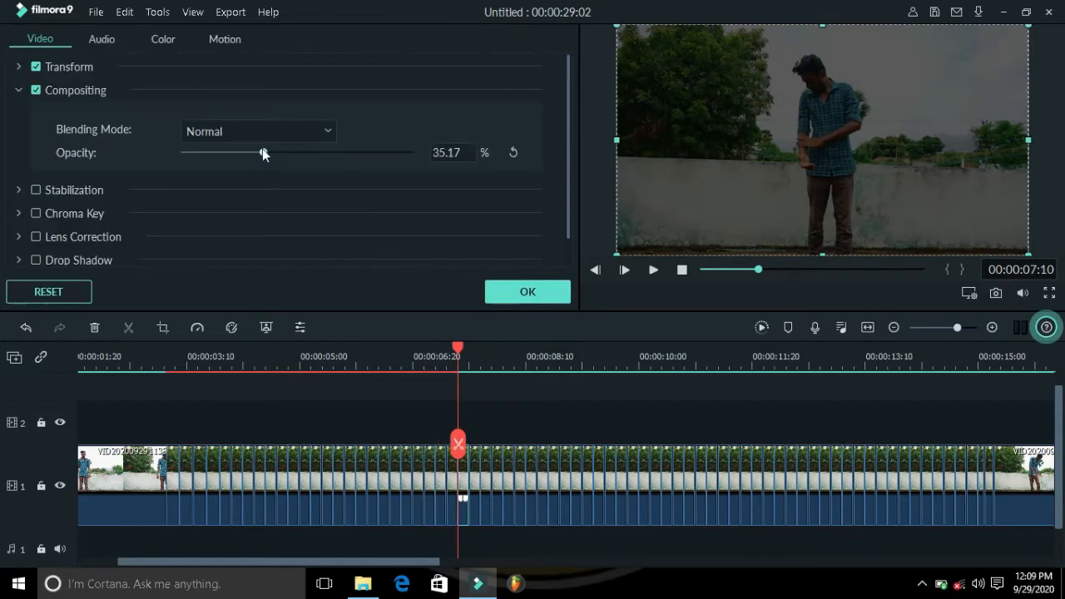
{"action": "left_click", "coordinate": [269, 152]}
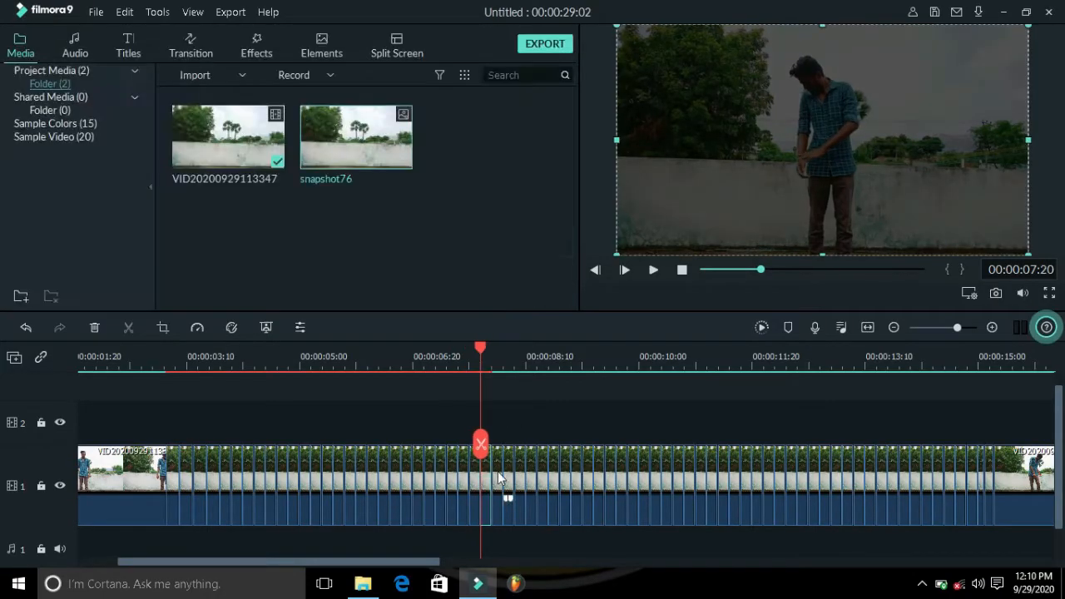
Step: Keep lowering each following segment's opacity toward near-transparent up to about 00:00:11:15
{"action": "double_click", "coordinate": [575, 476]}
{"action": "left_click_drag", "start_coordinate": [415, 152], "coordinate": [207, 154]}
{"action": "double_click", "coordinate": [588, 476]}
{"action": "double_click", "coordinate": [610, 475]}
{"action": "double_click", "coordinate": [621, 476]}
{"action": "double_click", "coordinate": [643, 476]}
{"action": "left_click", "coordinate": [544, 294]}
{"action": "double_click", "coordinate": [677, 476]}
{"action": "left_click", "coordinate": [530, 296]}
{"action": "double_click", "coordinate": [689, 476]}
{"action": "left_click_drag", "start_coordinate": [415, 152], "coordinate": [186, 153]}
{"action": "left_click", "coordinate": [546, 291]}
{"action": "double_click", "coordinate": [701, 466]}
{"action": "double_click", "coordinate": [723, 464]}
{"action": "left_click", "coordinate": [537, 292]}
{"action": "double_click", "coordinate": [735, 462]}
{"action": "left_click", "coordinate": [537, 292]}
{"action": "double_click", "coordinate": [746, 462]}
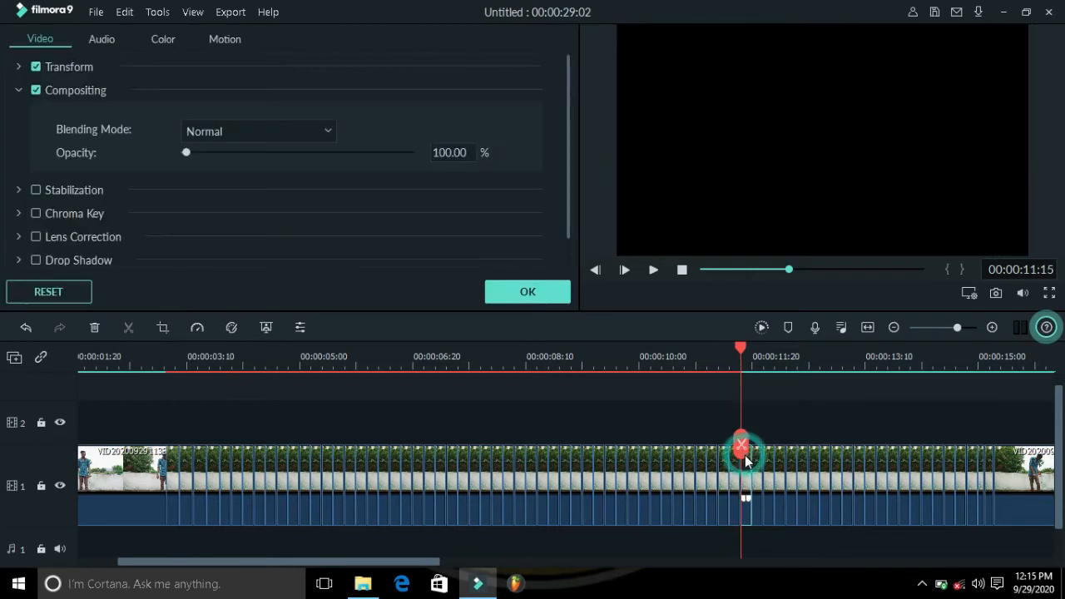
Step: Set the segment at 00:00:11:15 to 0% opacity
{"action": "left_click", "coordinate": [181, 153]}
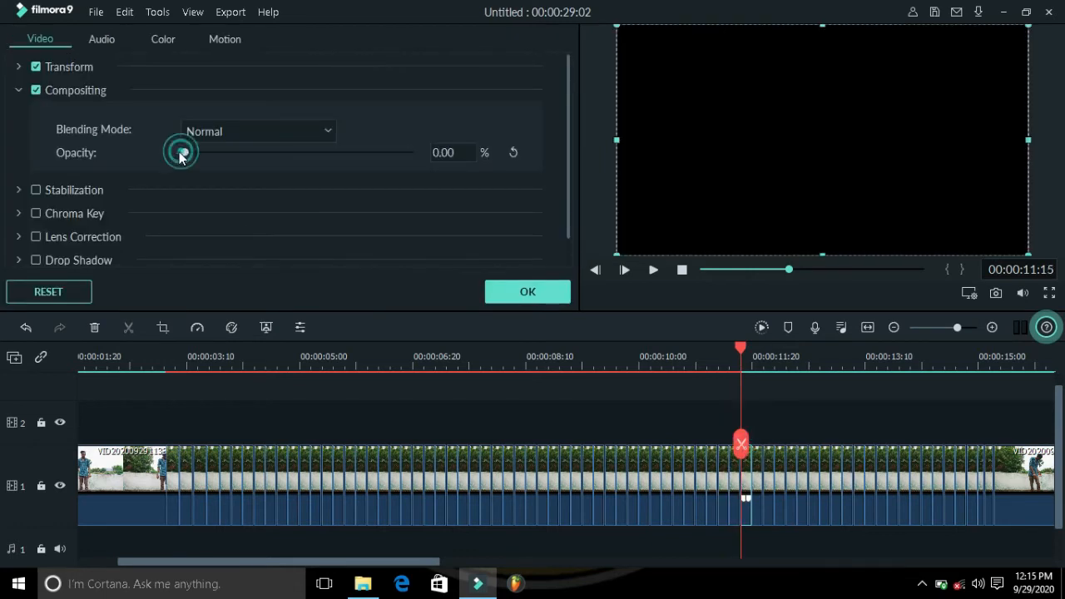
{"action": "left_click", "coordinate": [507, 294]}
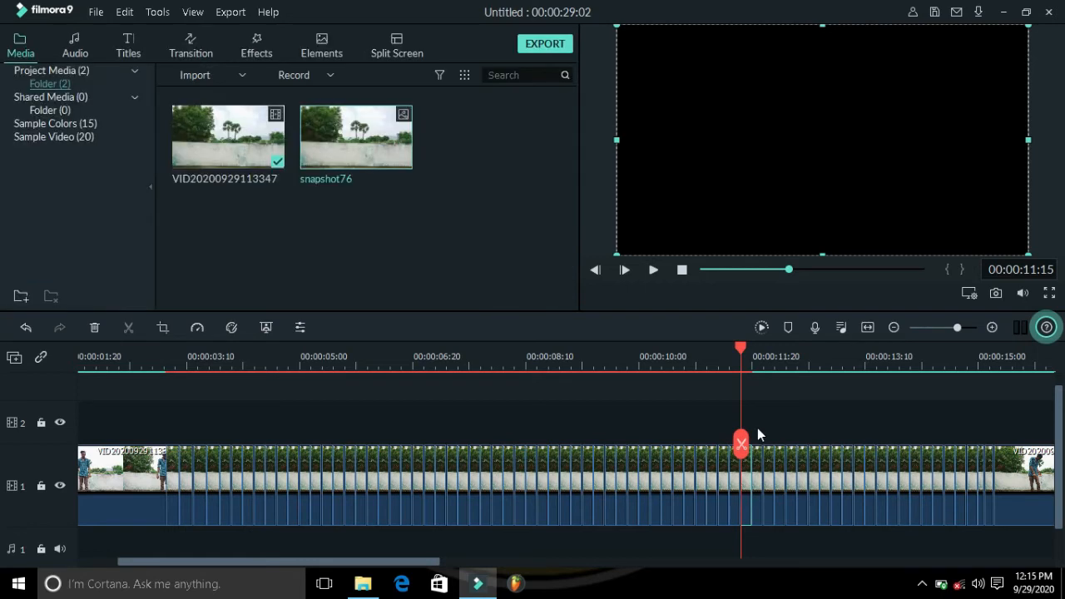
Step: Select all segments after 00:00:11:15 and delete them
{"action": "left_click_drag", "start_coordinate": [762, 460], "coordinate": [1013, 491]}
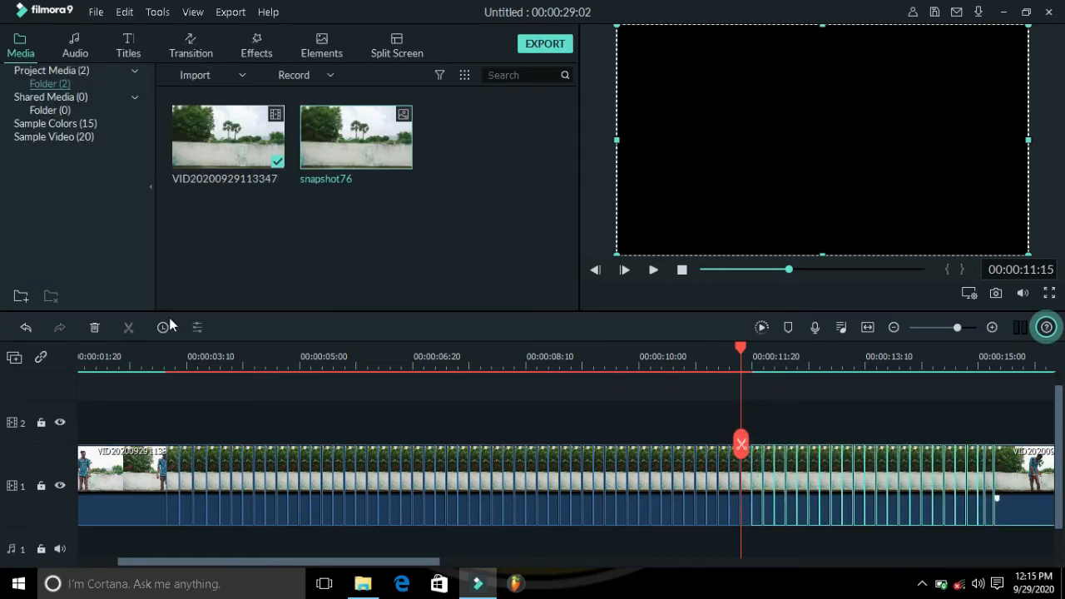
{"action": "key", "text": "Delete"}
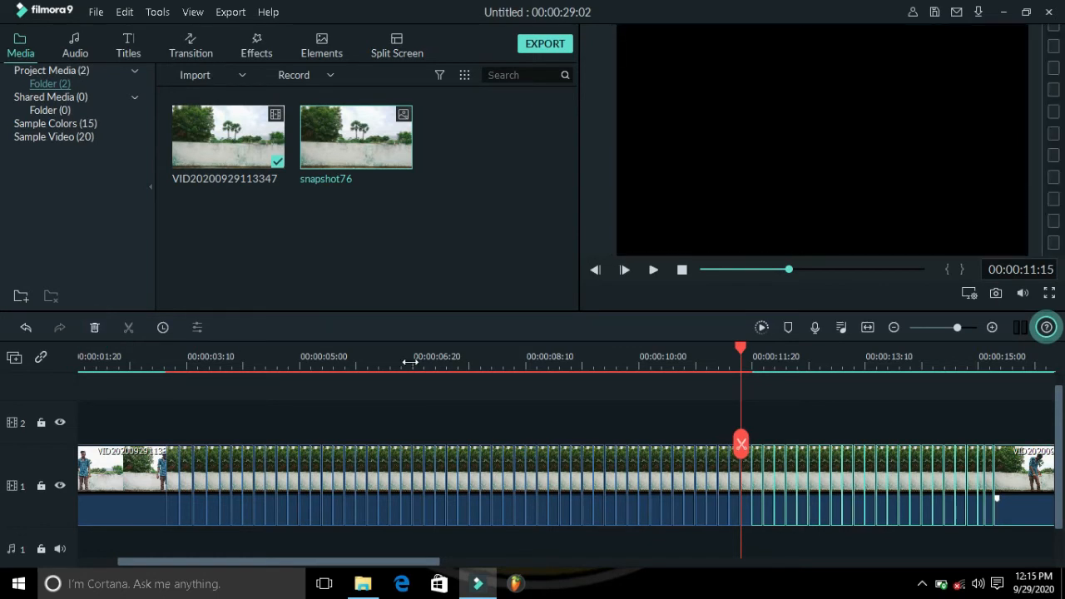
{"action": "left_click", "coordinate": [680, 272]}
Step: Select all clip segments and move them up to track 2
{"action": "left_click_drag", "start_coordinate": [162, 420], "coordinate": [892, 458]}
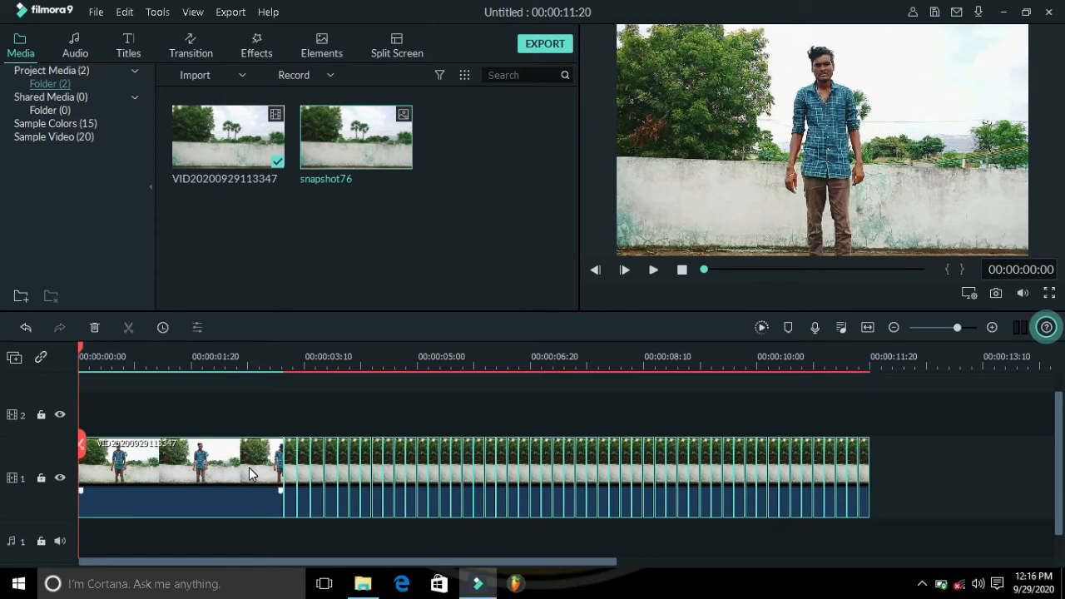
{"action": "left_click_drag", "start_coordinate": [248, 467], "coordinate": [246, 422]}
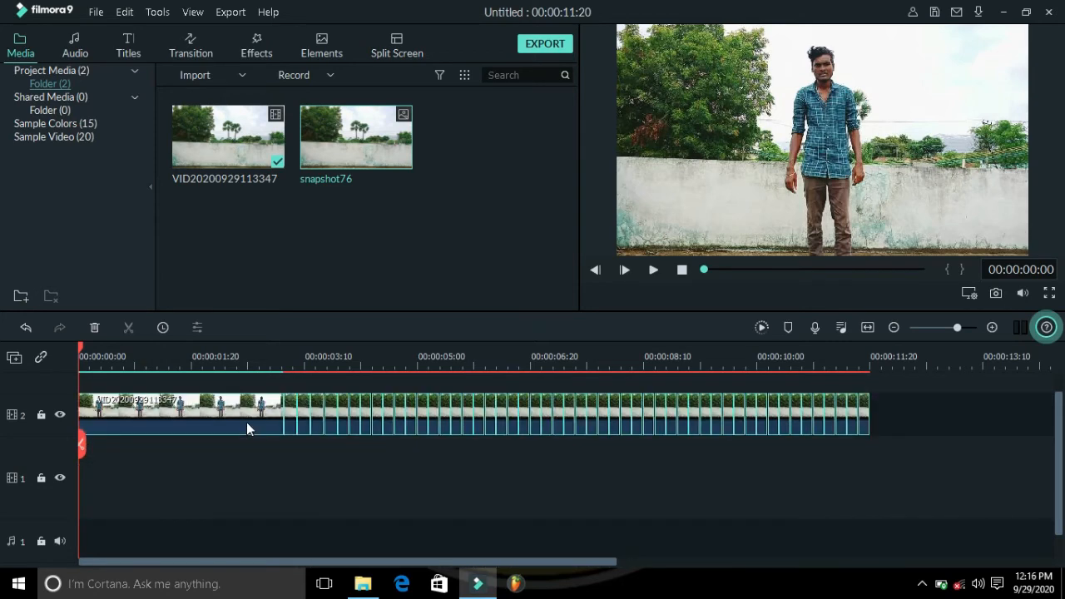
{"action": "left_click", "coordinate": [408, 469]}
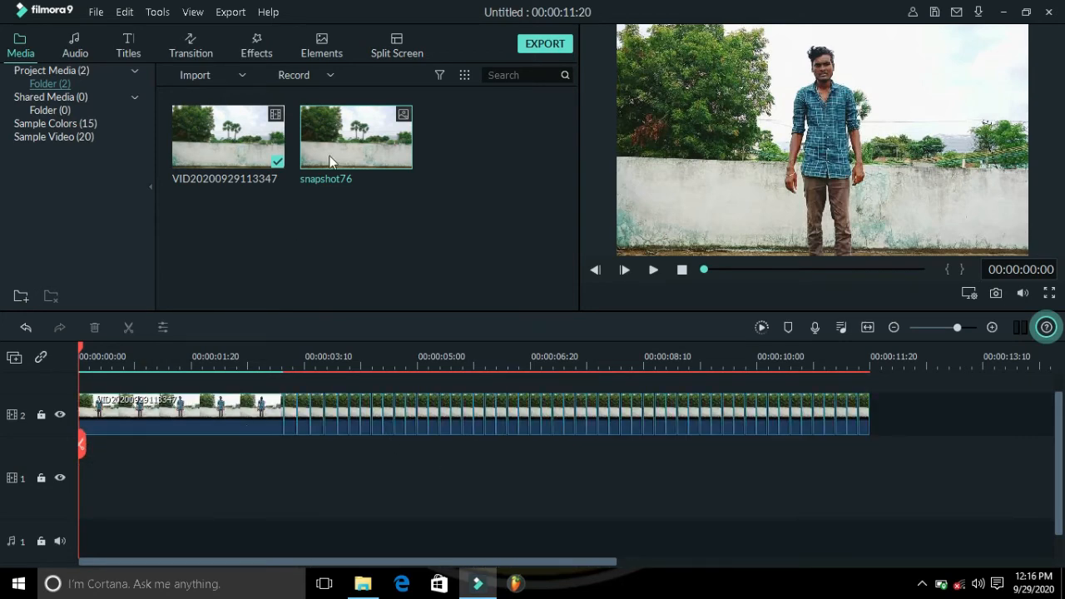
Step: Place snapshot76 on track 1 starting at the first split and stretch it to about 00:00:12:24
{"action": "left_click_drag", "start_coordinate": [306, 358], "coordinate": [281, 472]}
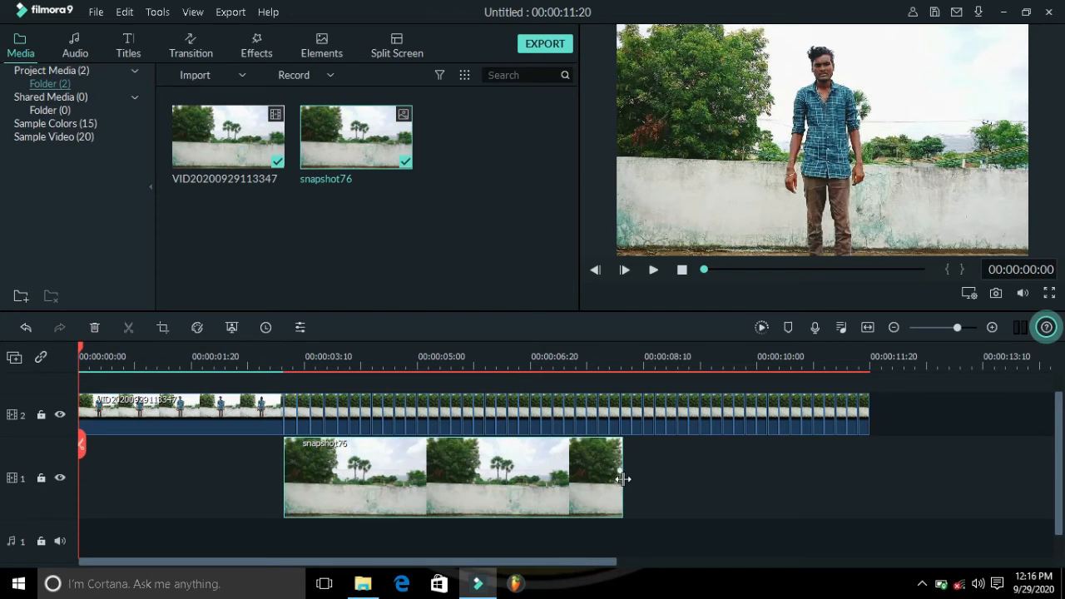
{"action": "left_click_drag", "start_coordinate": [623, 477], "coordinate": [946, 469]}
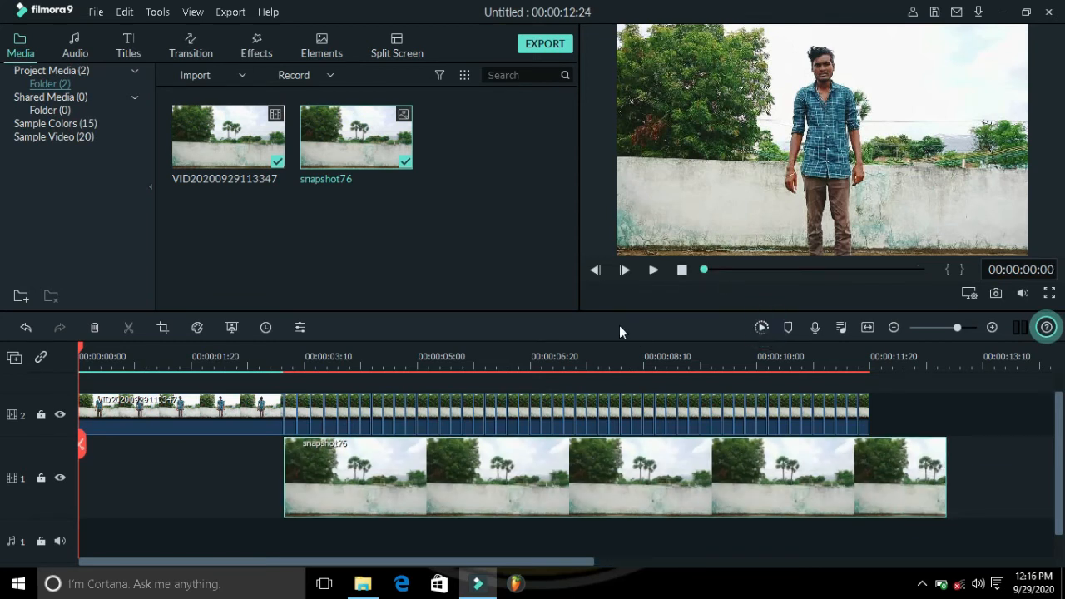
{"action": "key", "text": "Return"}
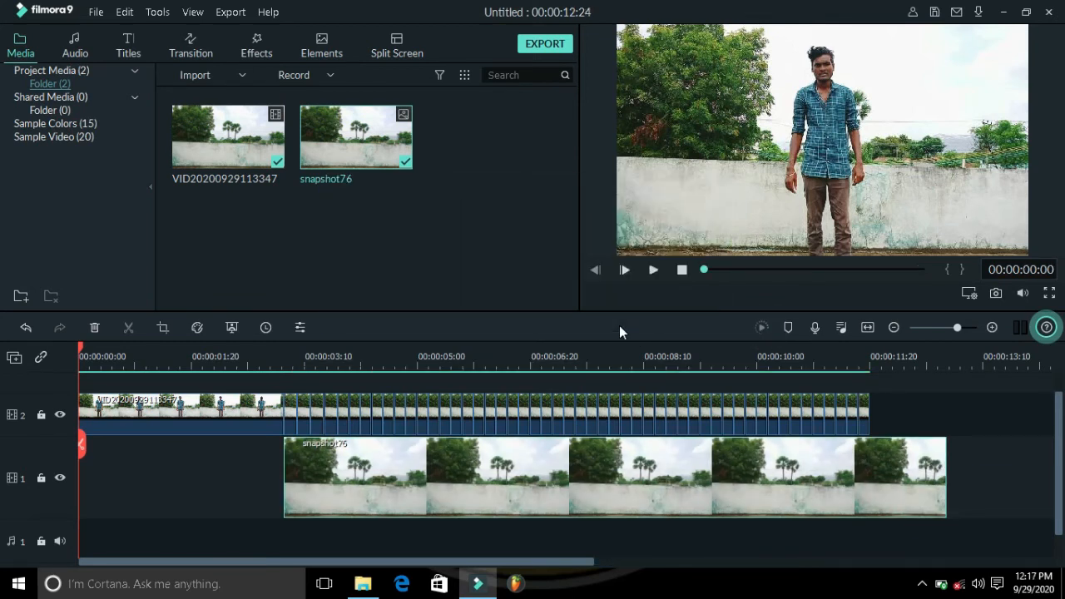